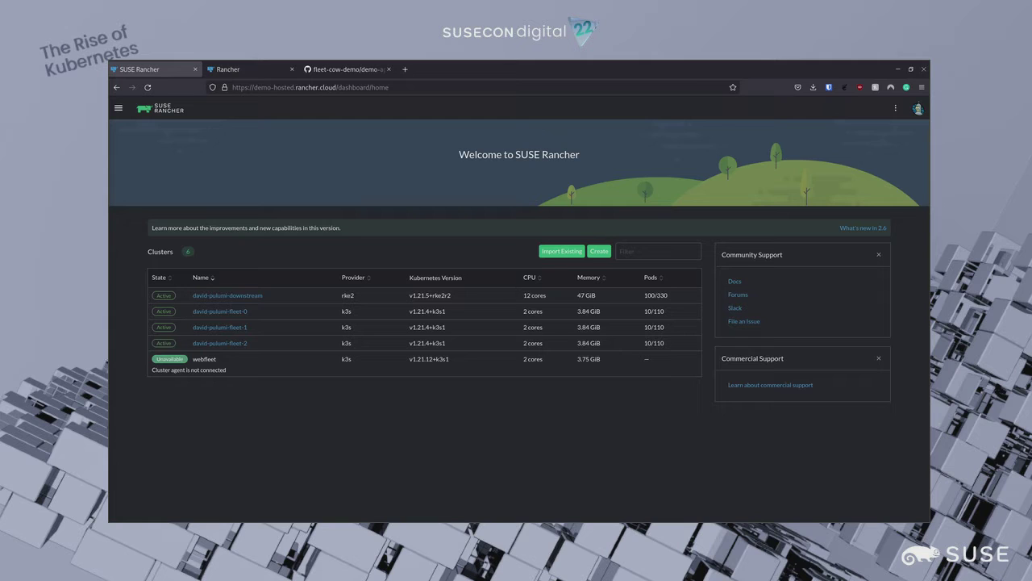
# - Review the provider options for importing an existing cluster, and leave without importing one
pyautogui.click(561, 251)
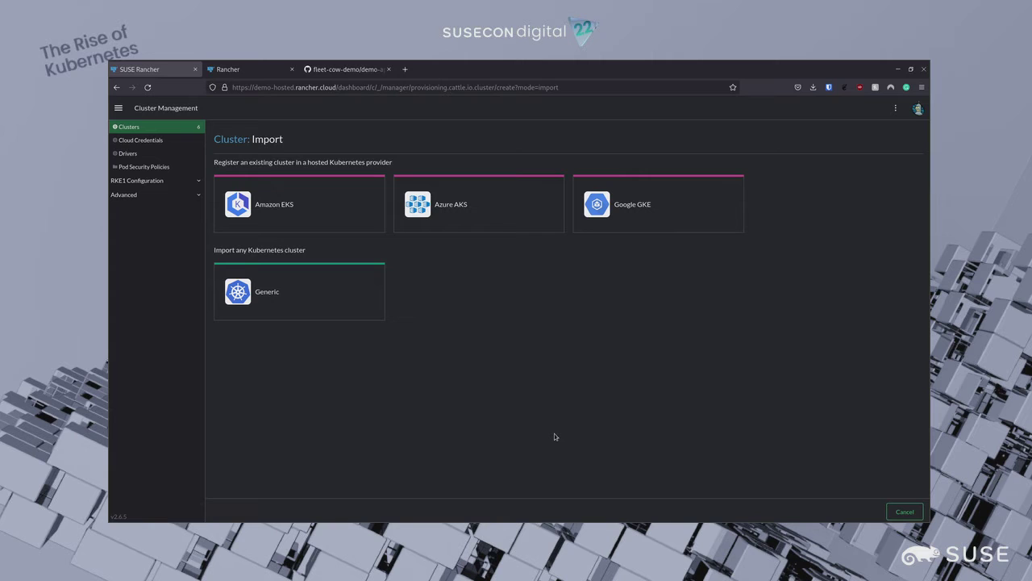
pyautogui.click(905, 511)
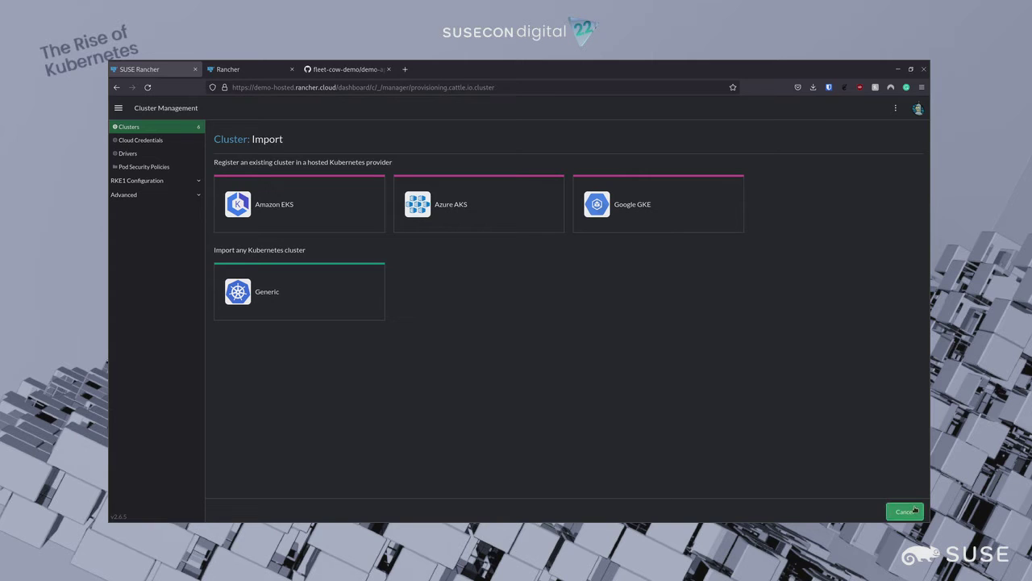
# - Start creating a cluster with the Amazon EC2 provider using the david-pulumi-aws cloud credential
pyautogui.click(905, 139)
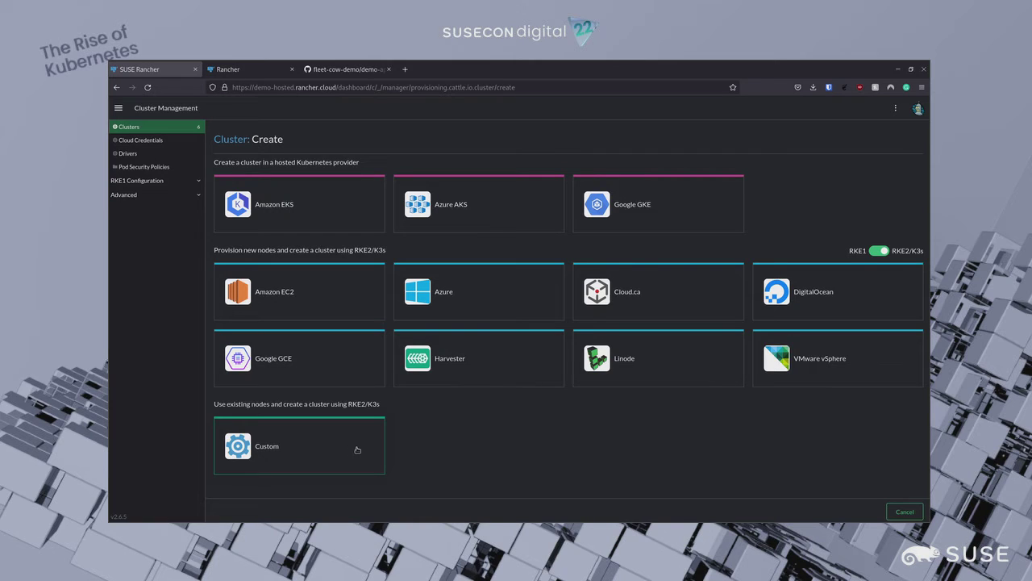
pyautogui.click(347, 296)
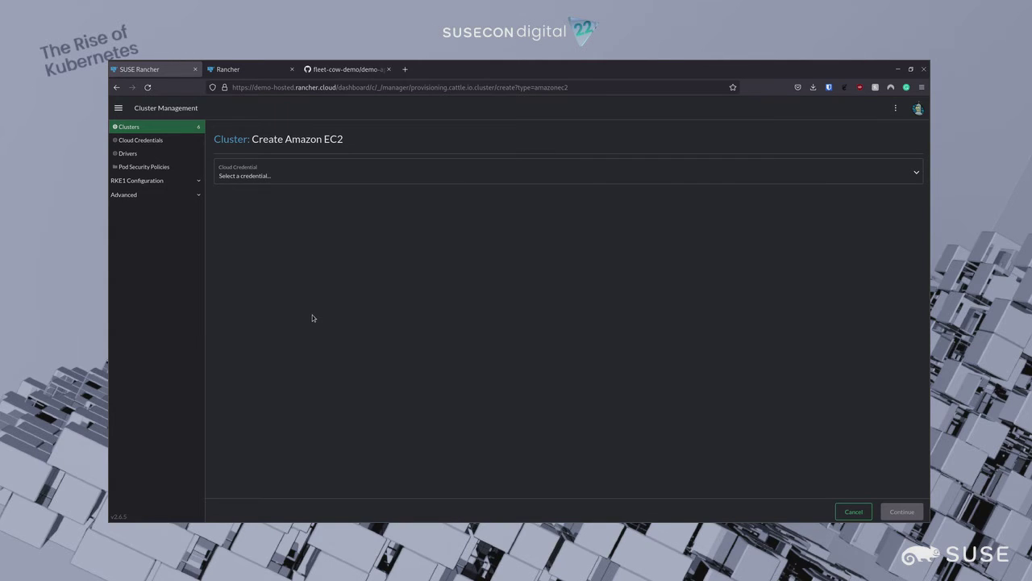
pyautogui.click(315, 174)
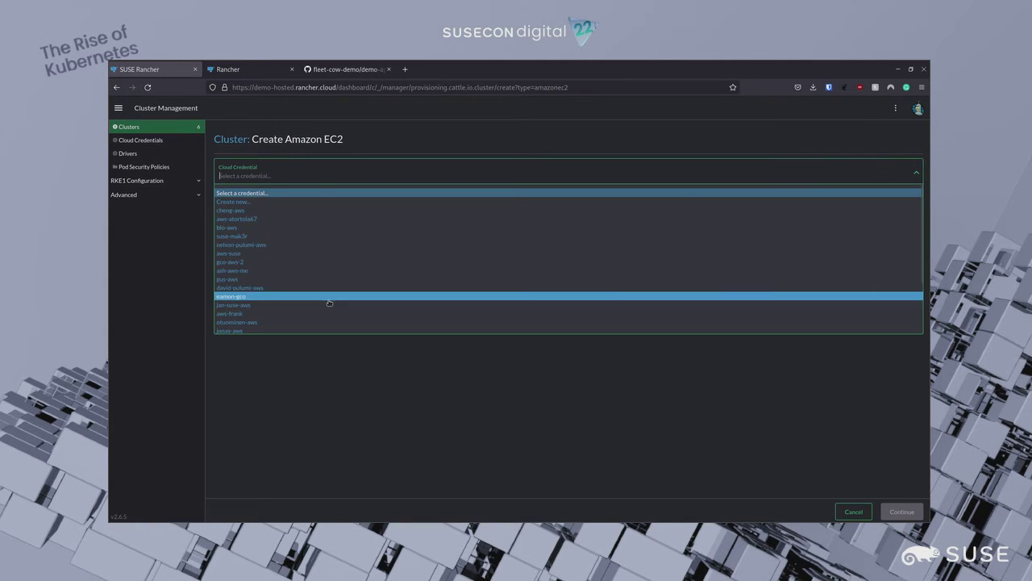
pyautogui.click(331, 288)
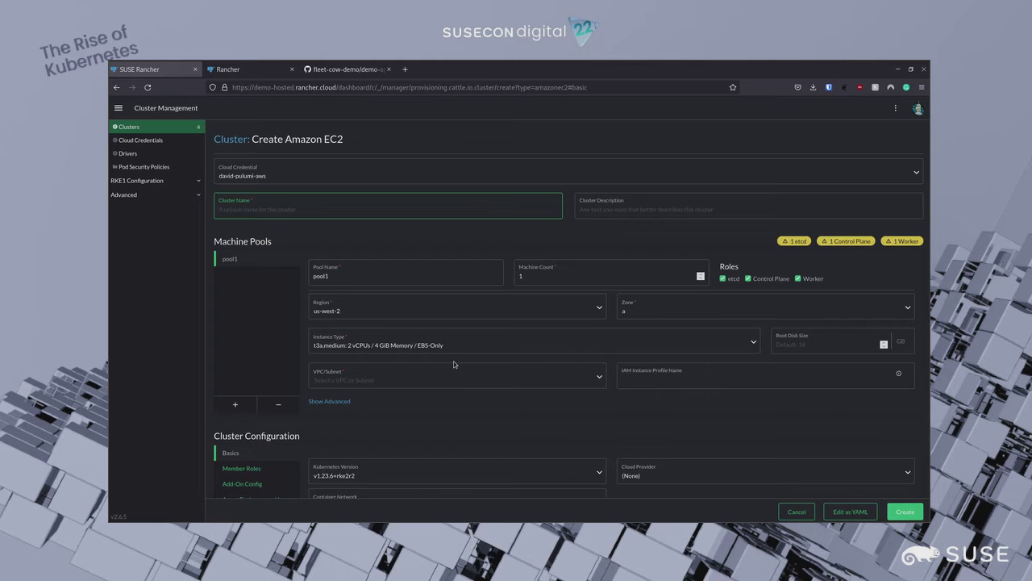
# - Look through the region and instance type choices for the machine pool pool1 without changing them
pyautogui.click(547, 312)
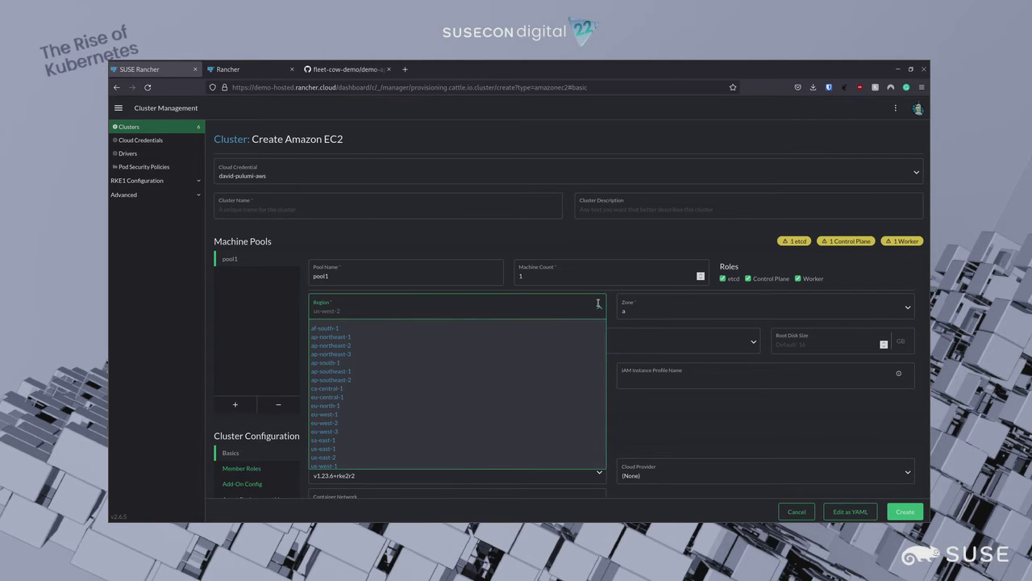
pyautogui.click(628, 212)
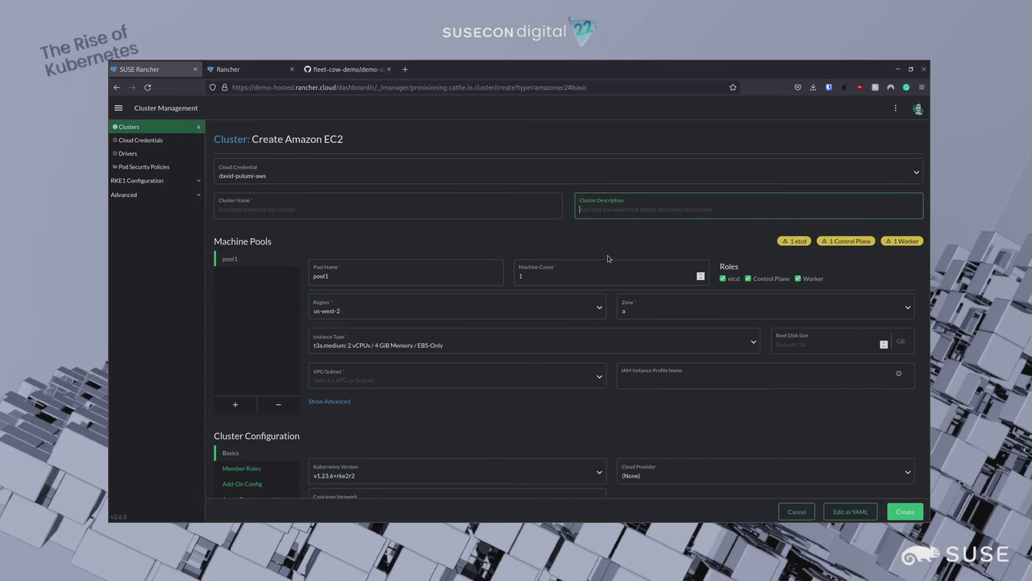
pyautogui.click(499, 345)
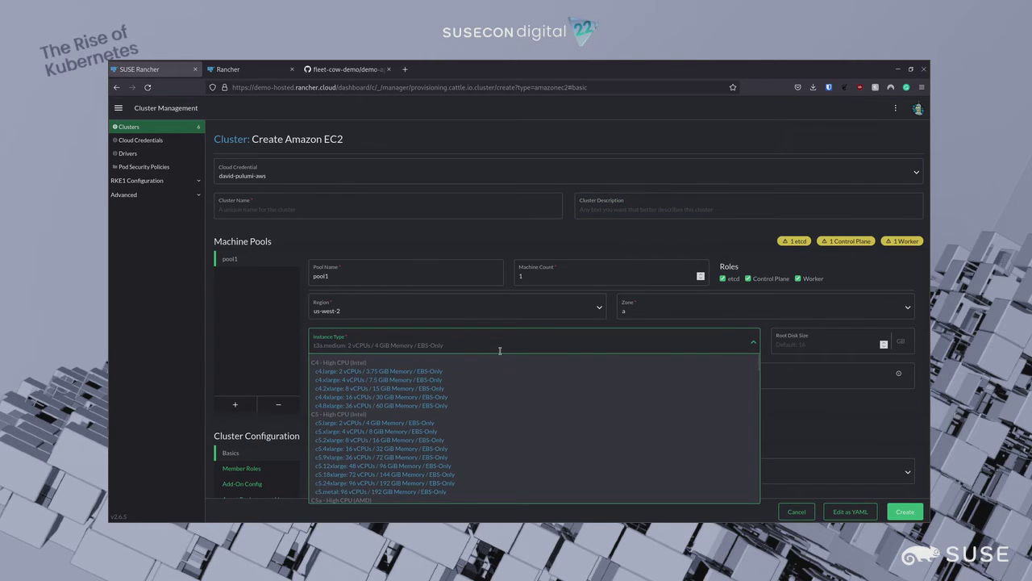
pyautogui.scroll(-5, 474, 403)
pyautogui.scroll(1, 474, 401)
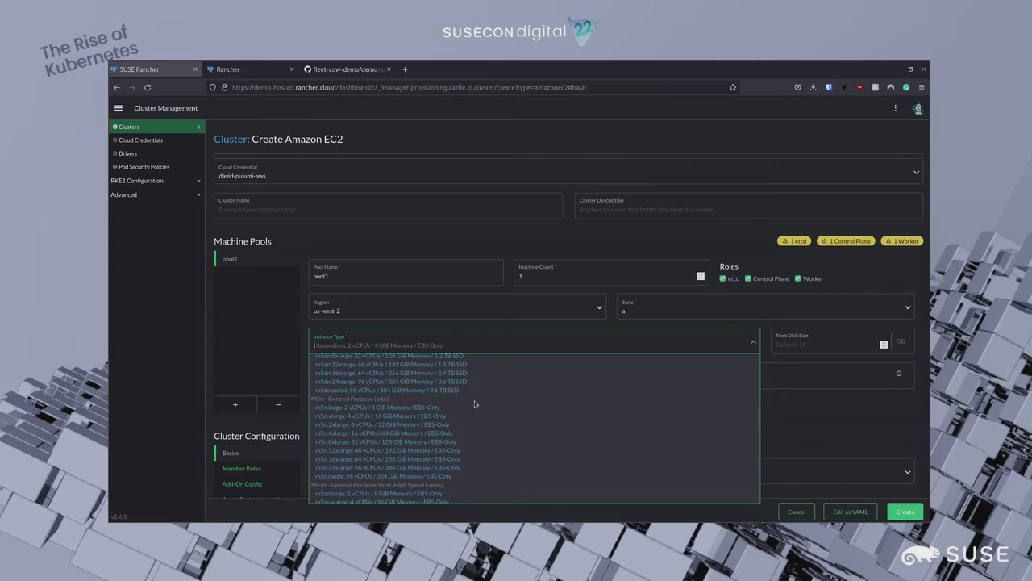
pyautogui.click(466, 228)
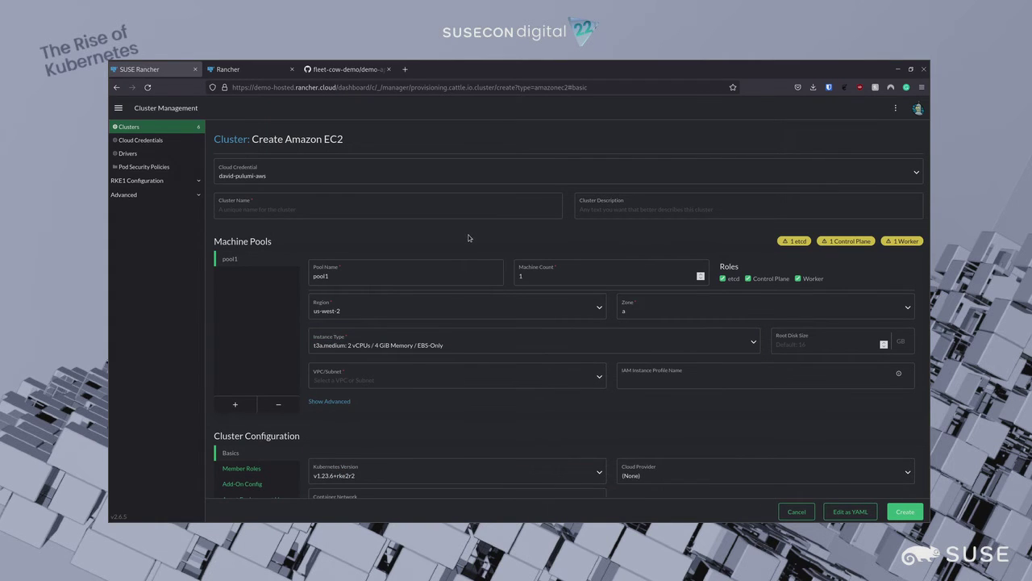
# - Add a second machine pool to the new Amazon EC2 cluster
pyautogui.scroll(-1, 469, 238)
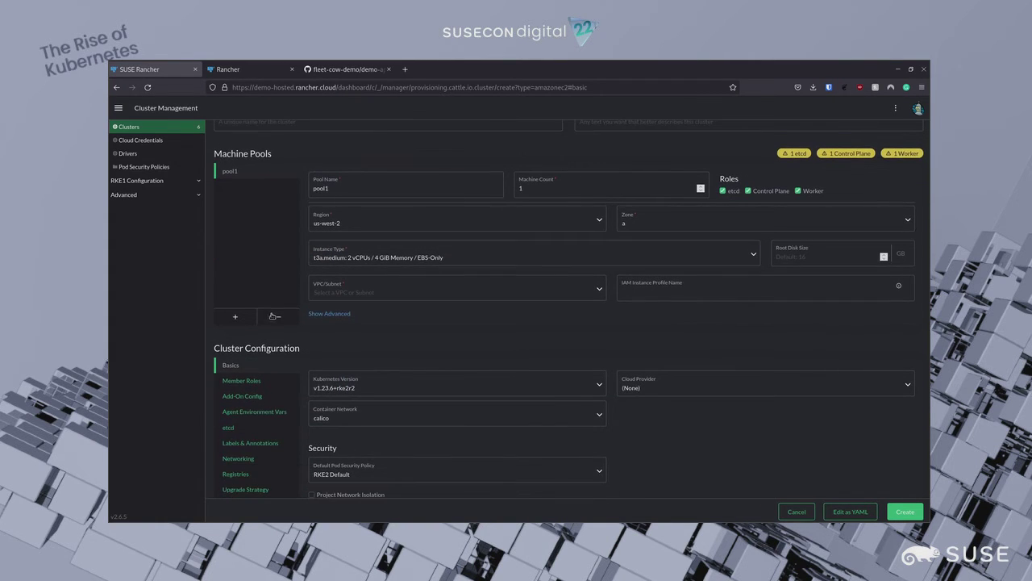
pyautogui.click(235, 318)
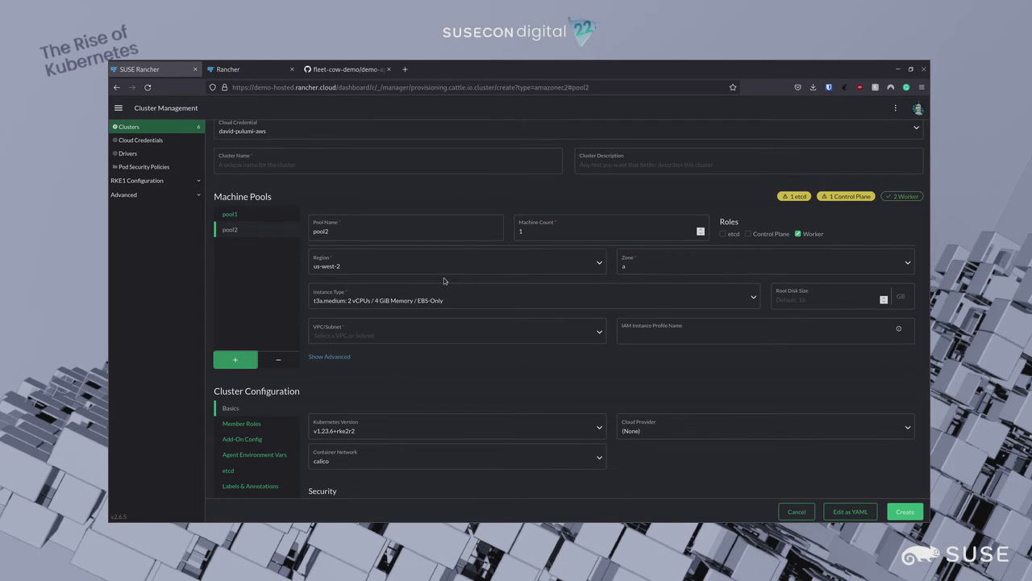
# - Review the etcd, networking and registries settings in the cluster configuration, and abandon the cluster creation
pyautogui.scroll(-3, 444, 280)
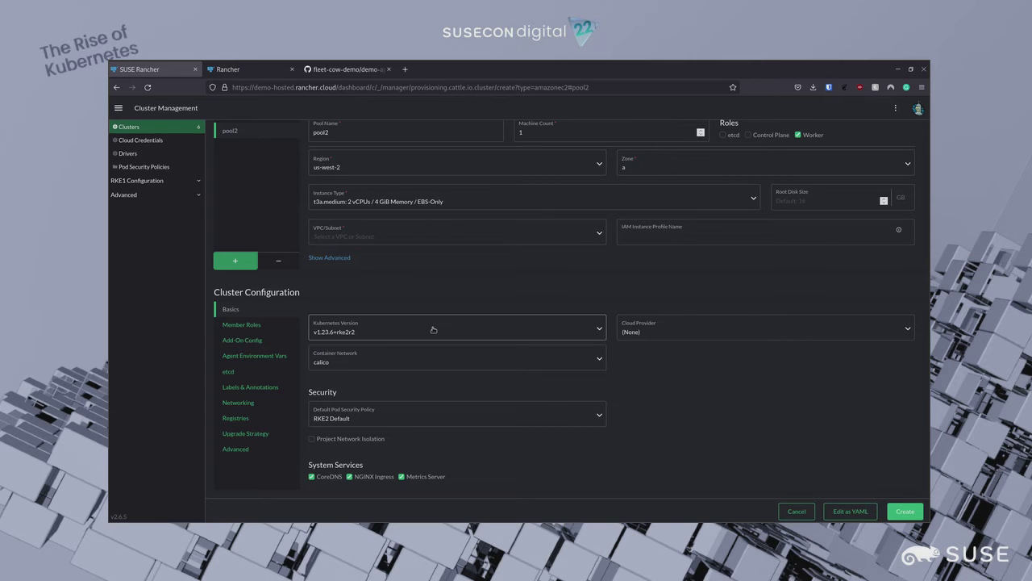
pyautogui.click(242, 372)
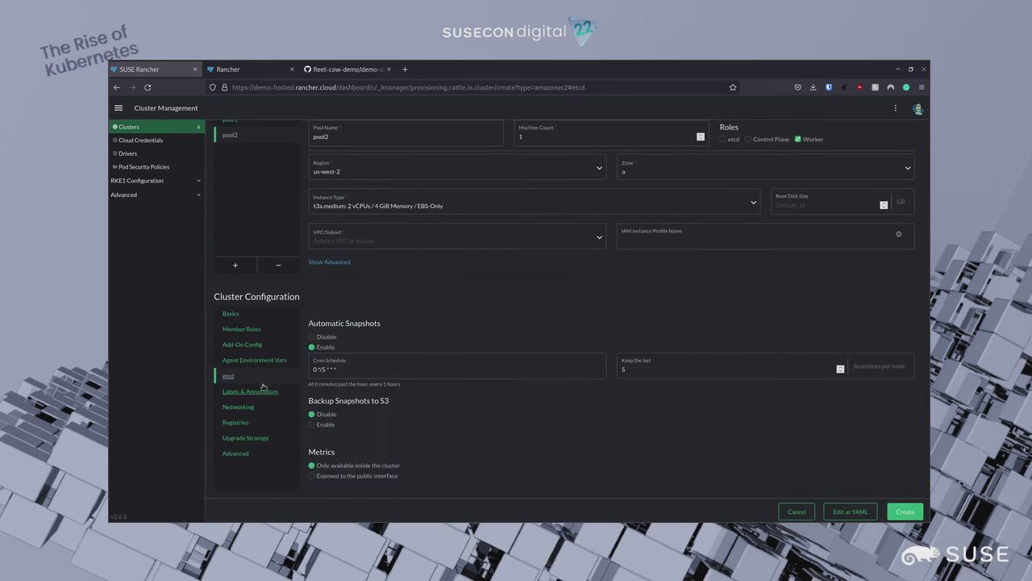
pyautogui.click(264, 394)
pyautogui.click(254, 434)
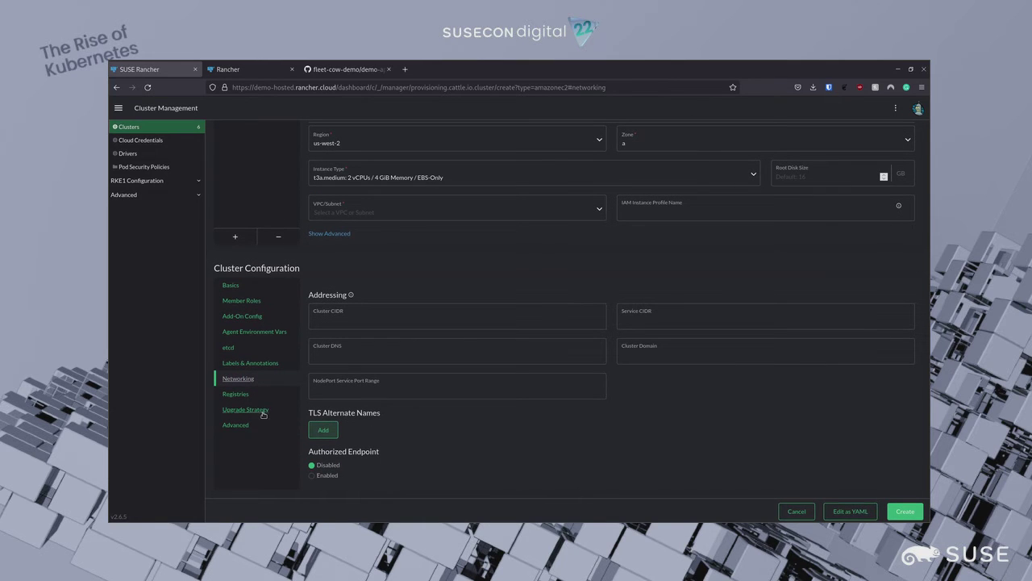
pyautogui.click(262, 393)
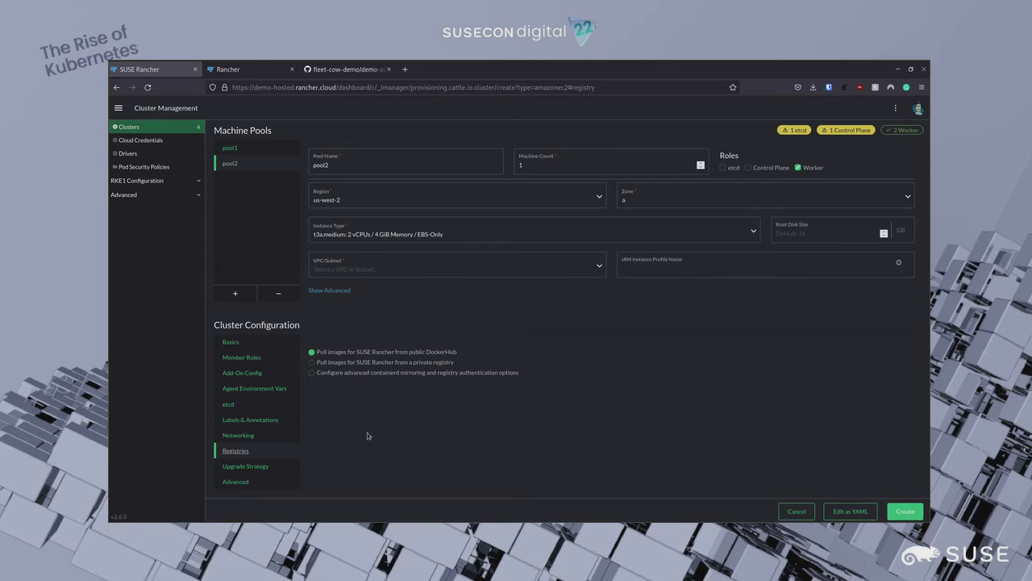
pyautogui.click(796, 511)
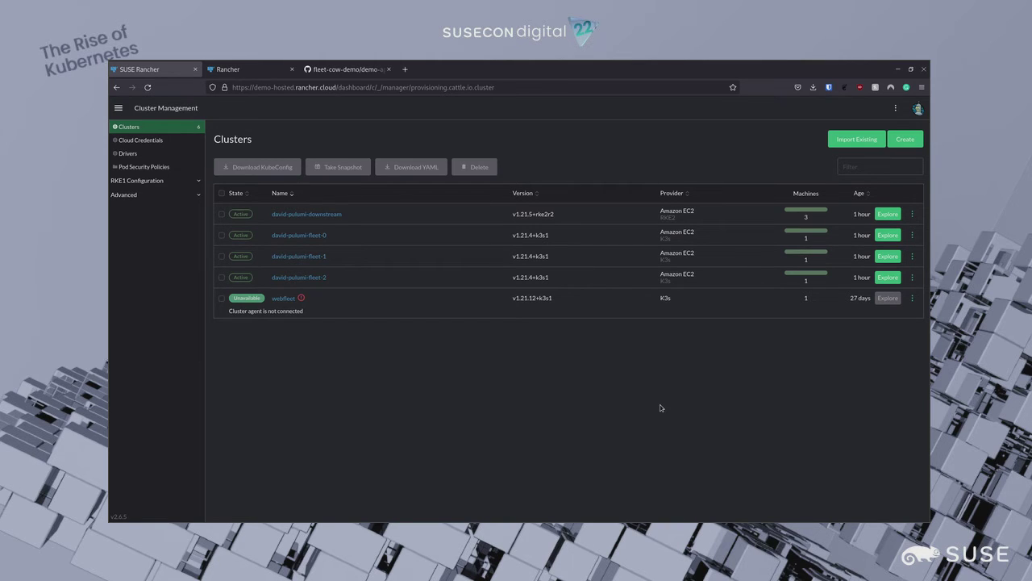
# - Review the available cluster creation providers and the list of machine deployments
pyautogui.click(907, 142)
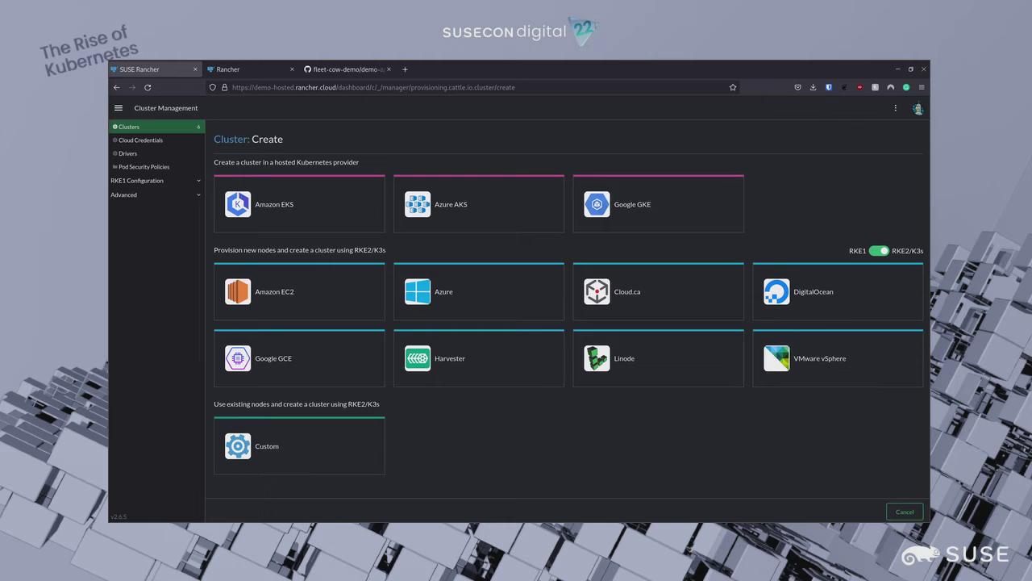
pyautogui.click(130, 127)
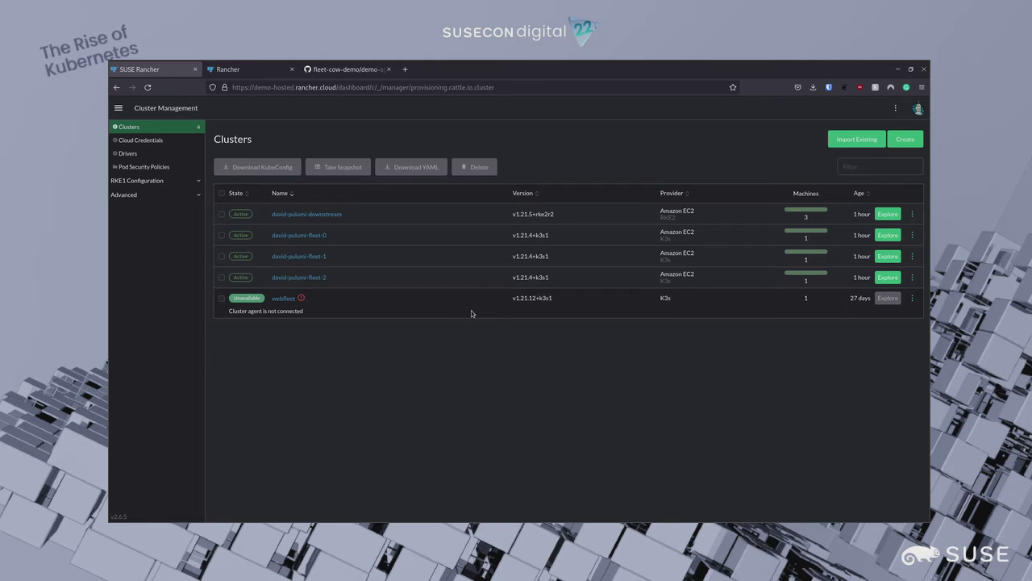
pyautogui.click(162, 194)
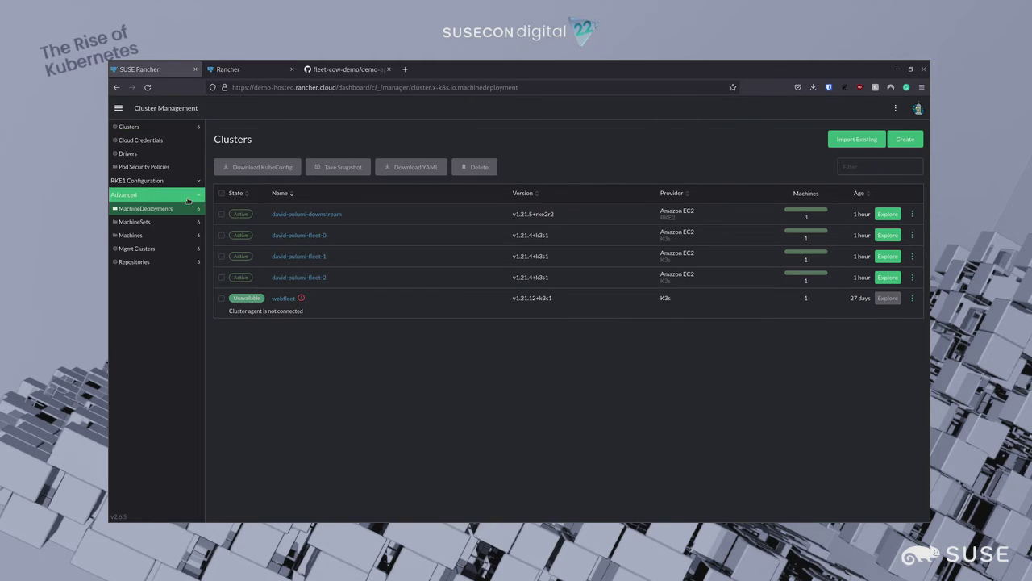
# - Inspect the authentication provider setup in Users & Authentication and the full provider list on the second Rancher instance
pyautogui.click(118, 107)
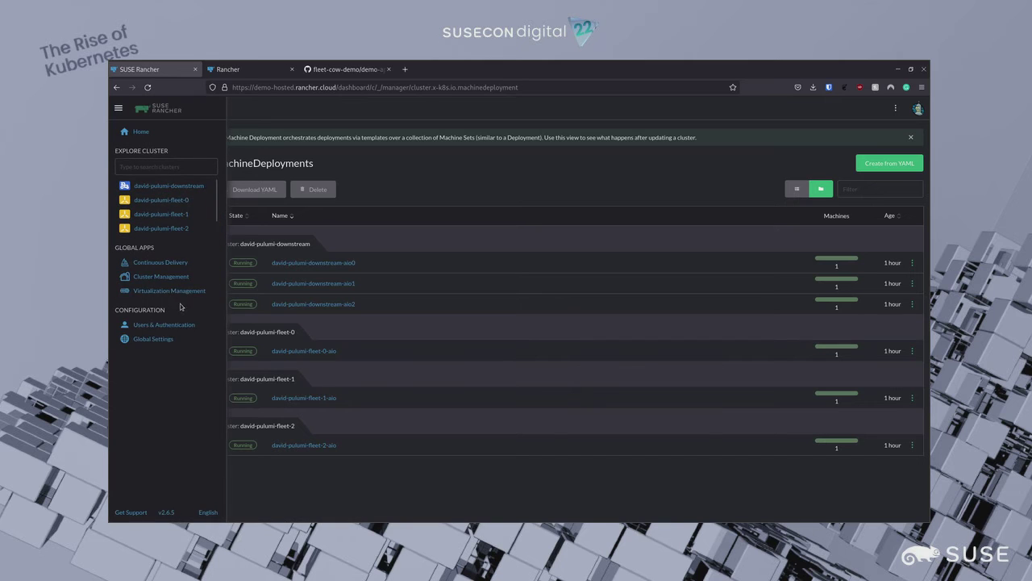
pyautogui.click(164, 324)
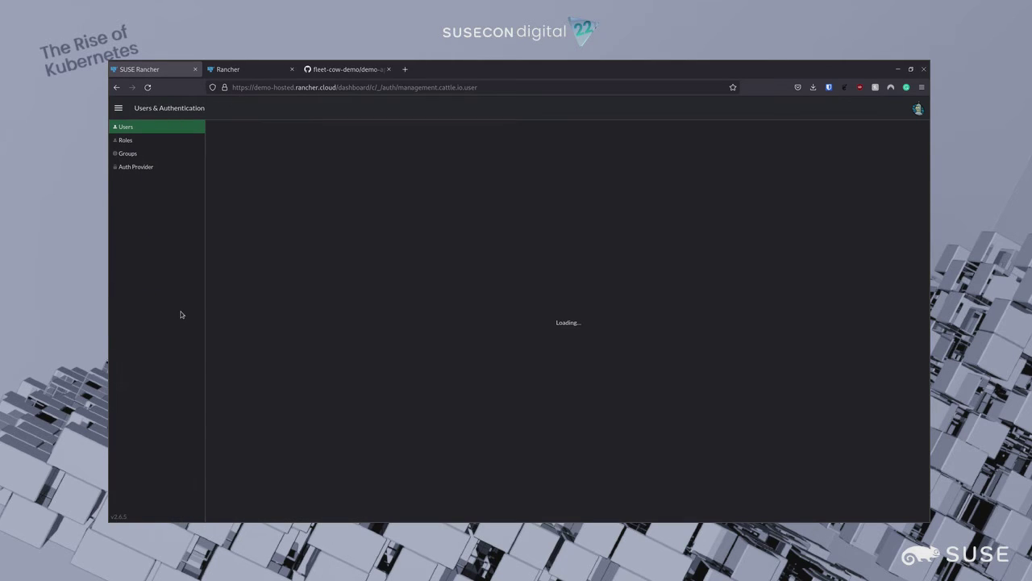
pyautogui.click(179, 168)
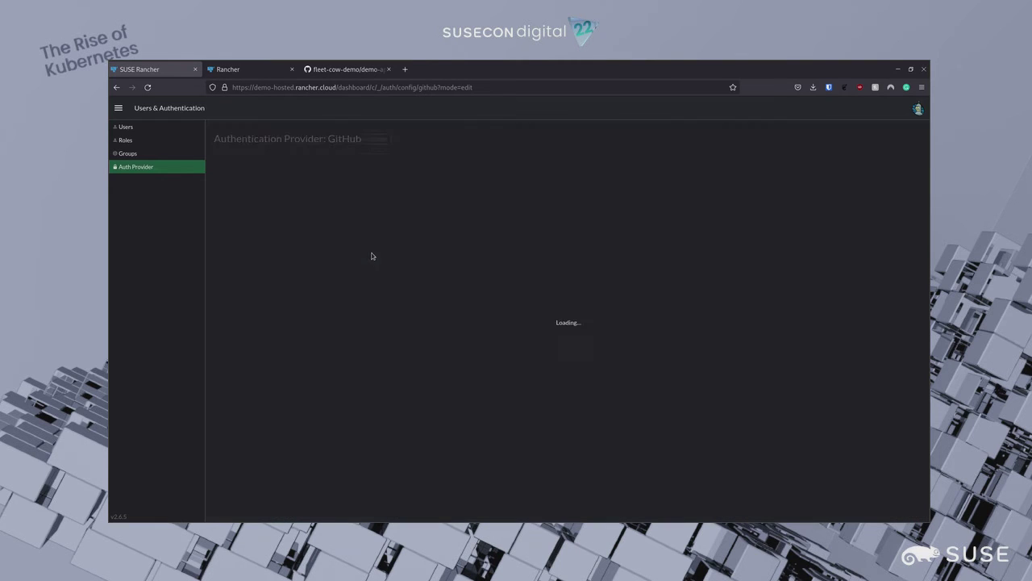
pyautogui.click(242, 71)
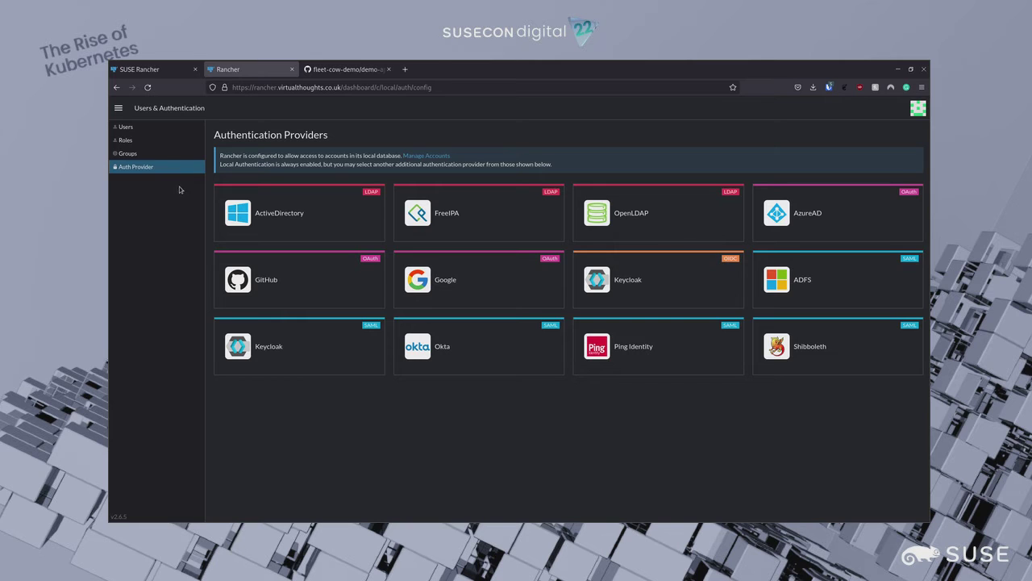
# - Examine the roles defined at the global, cluster and project/namespaces levels
pyautogui.click(125, 139)
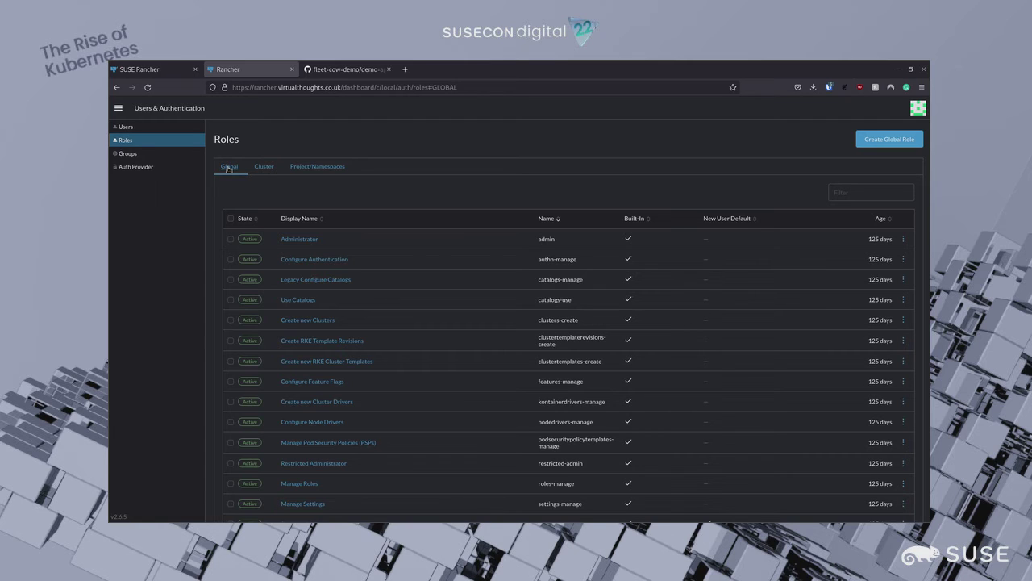
pyautogui.click(264, 167)
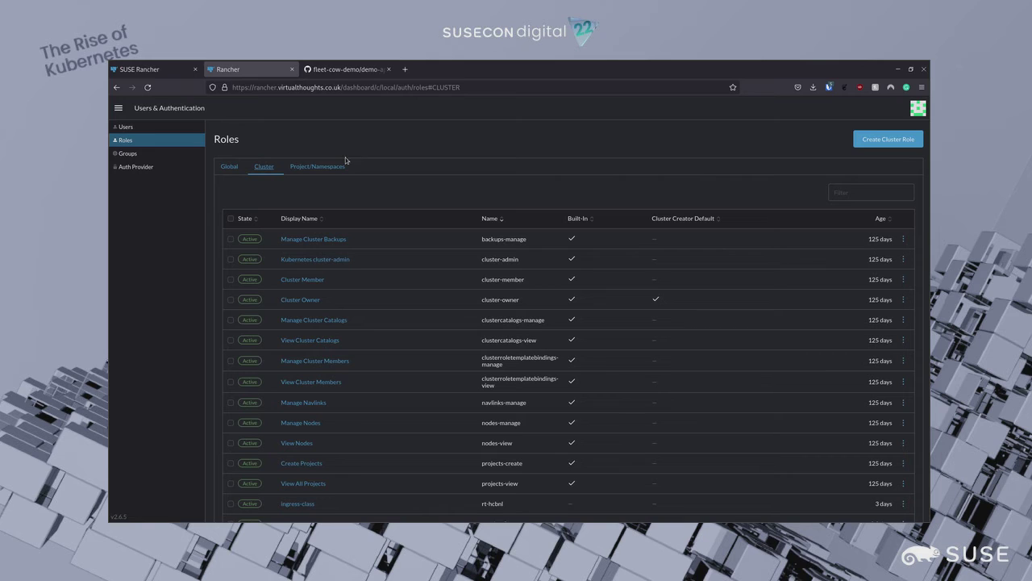
pyautogui.click(342, 164)
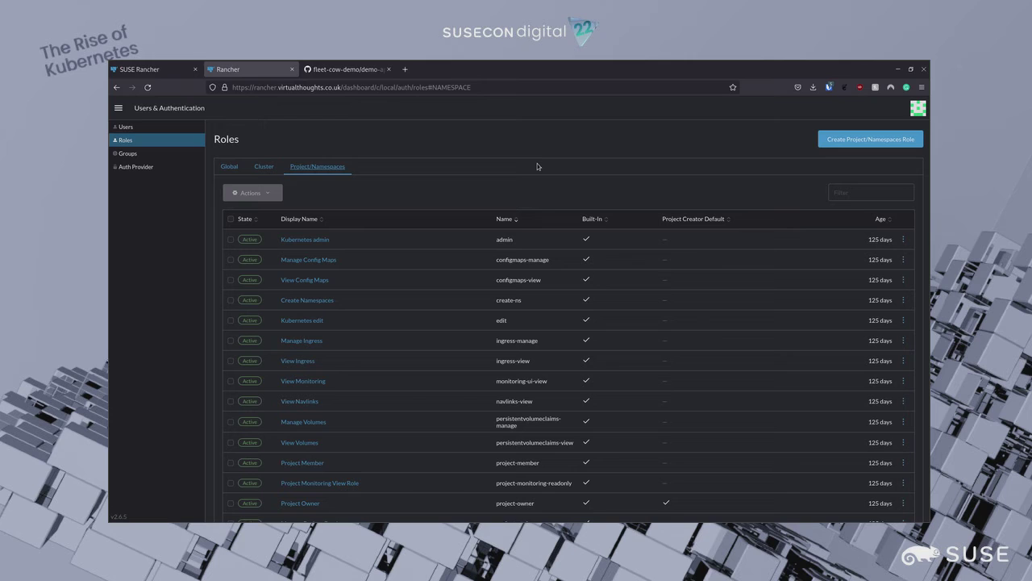
# - Start a new cluster role and name it dev
pyautogui.click(264, 166)
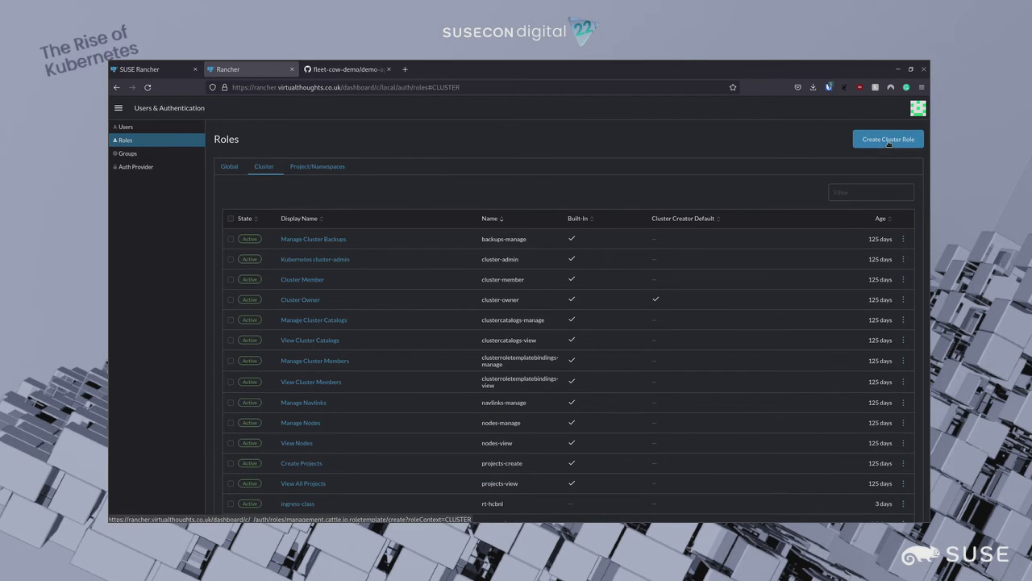
pyautogui.click(890, 141)
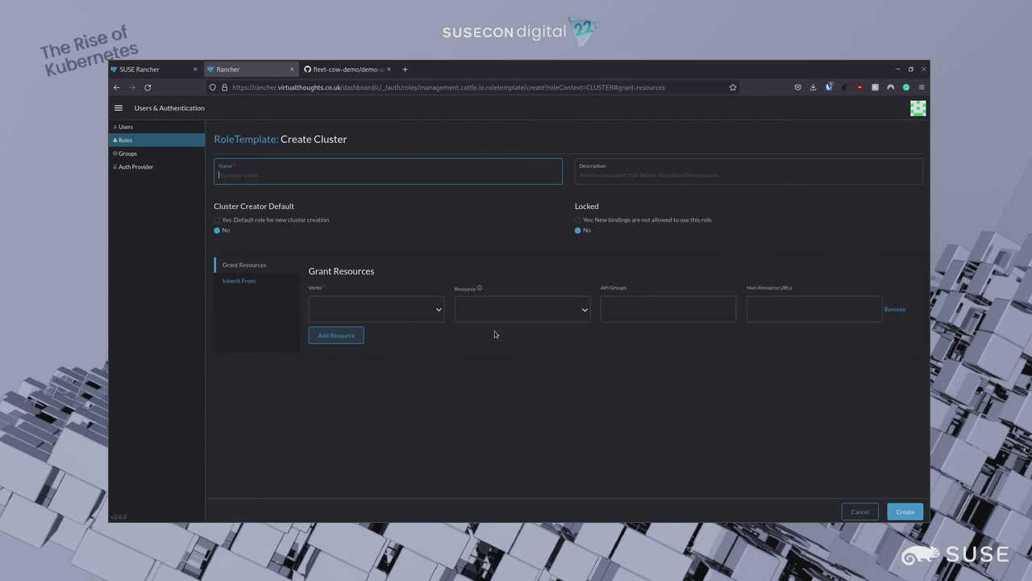
pyautogui.write('dev')
pyautogui.click(480, 334)
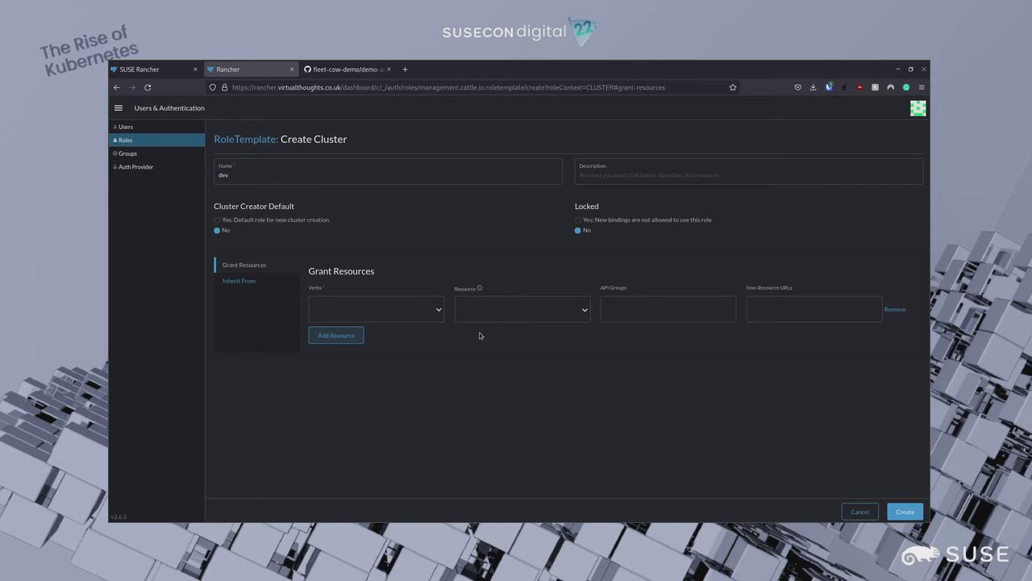
# - Grant the dev role the verbs get, update and delete in its first resource rule
pyautogui.click(415, 309)
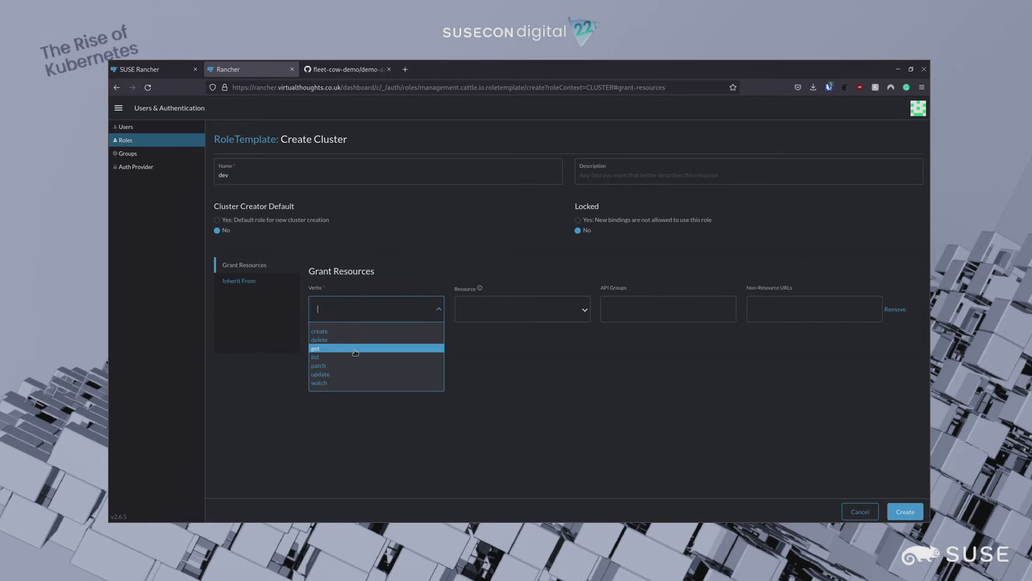
pyautogui.click(355, 355)
pyautogui.click(383, 321)
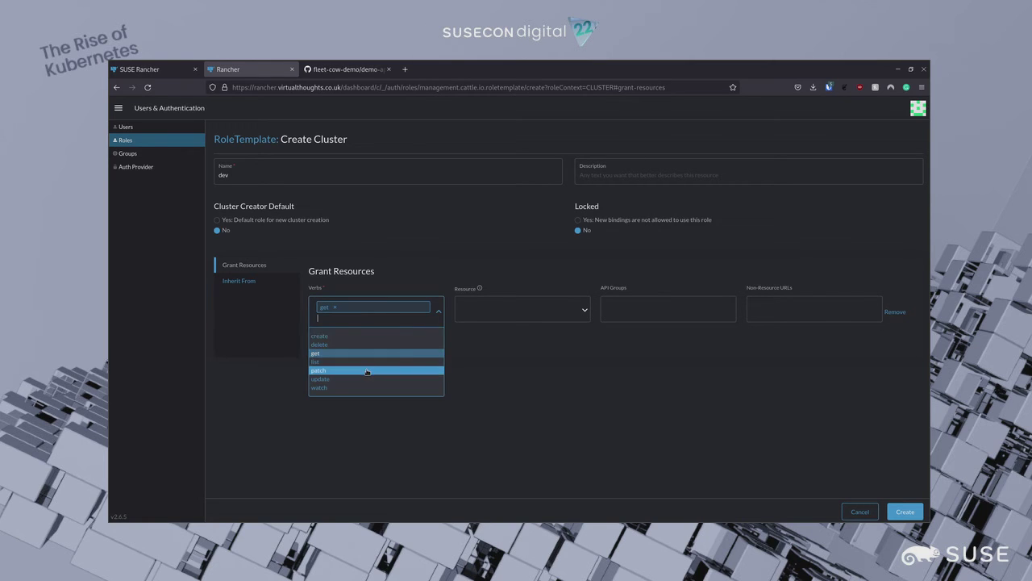
pyautogui.click(365, 379)
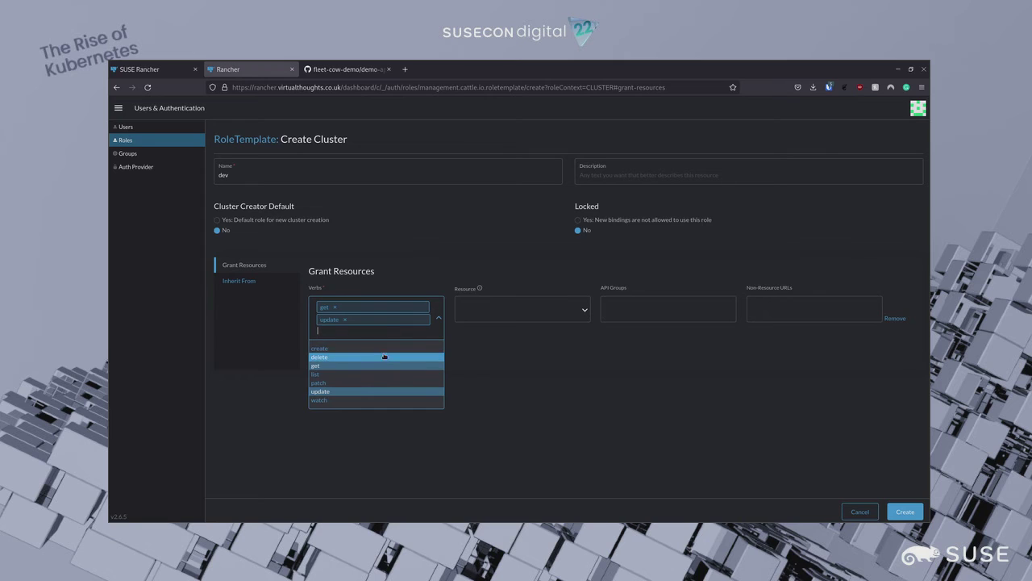
pyautogui.click(384, 357)
# - Set the first resource rule of the dev role to PersistentVolumes, add three blank rules, and return home without creating the role
pyautogui.click(508, 309)
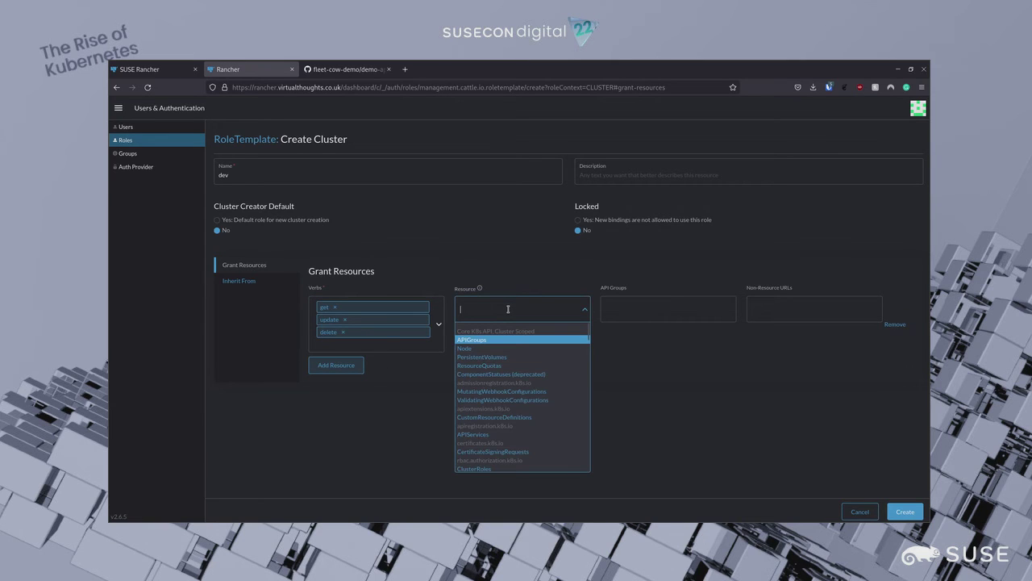
pyautogui.click(509, 357)
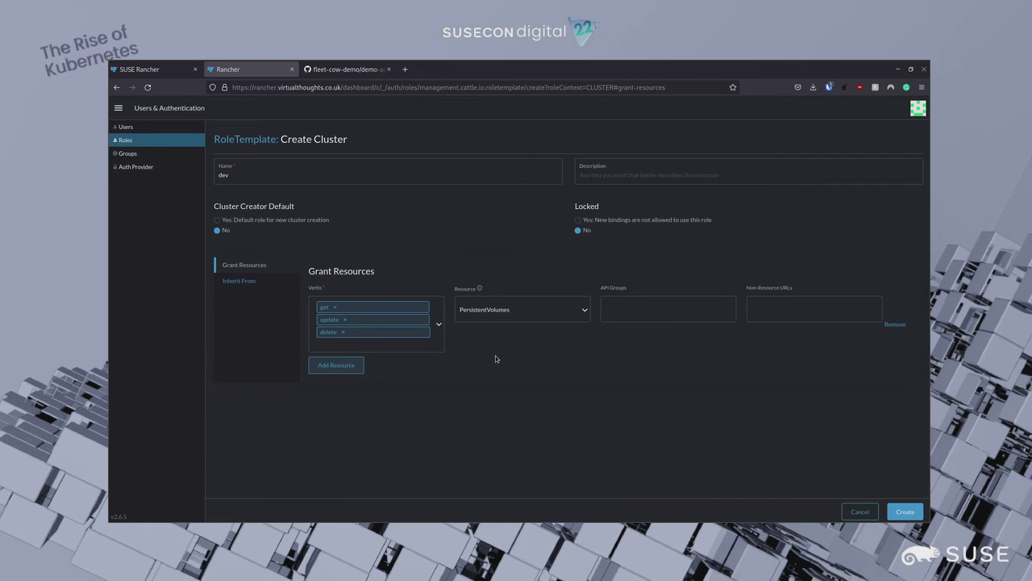
pyautogui.click(337, 365)
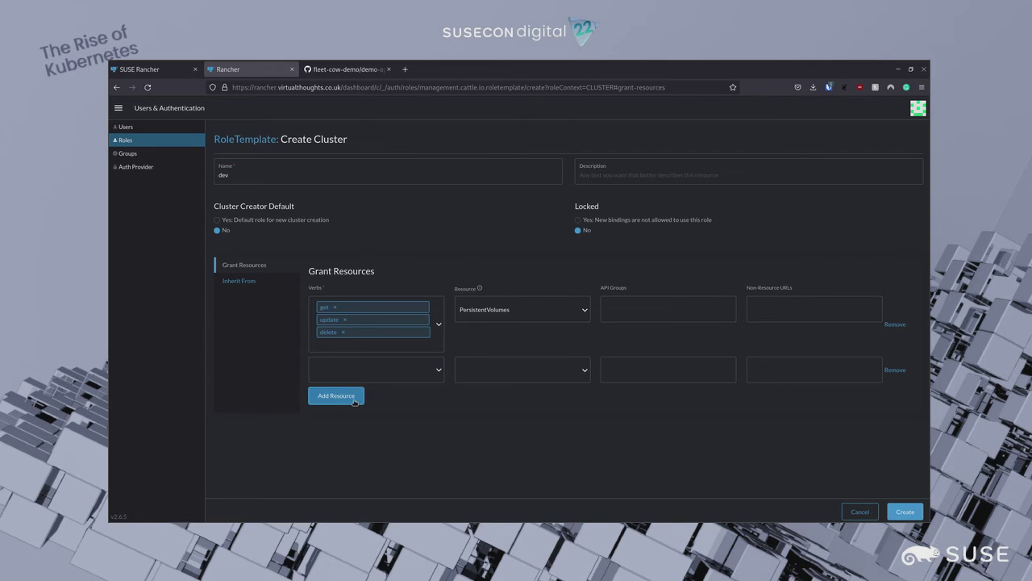
pyautogui.click(355, 402)
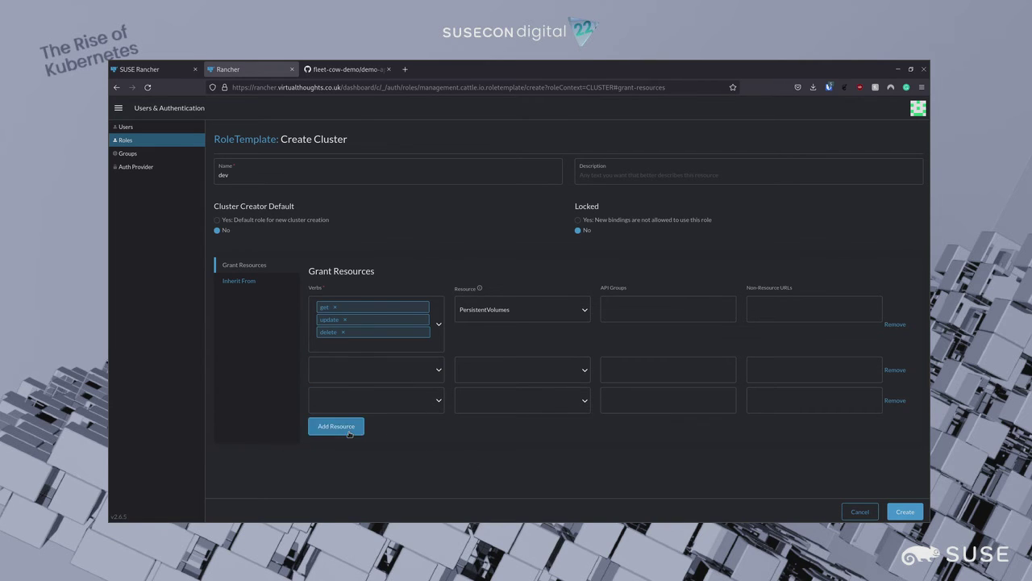
pyautogui.click(345, 427)
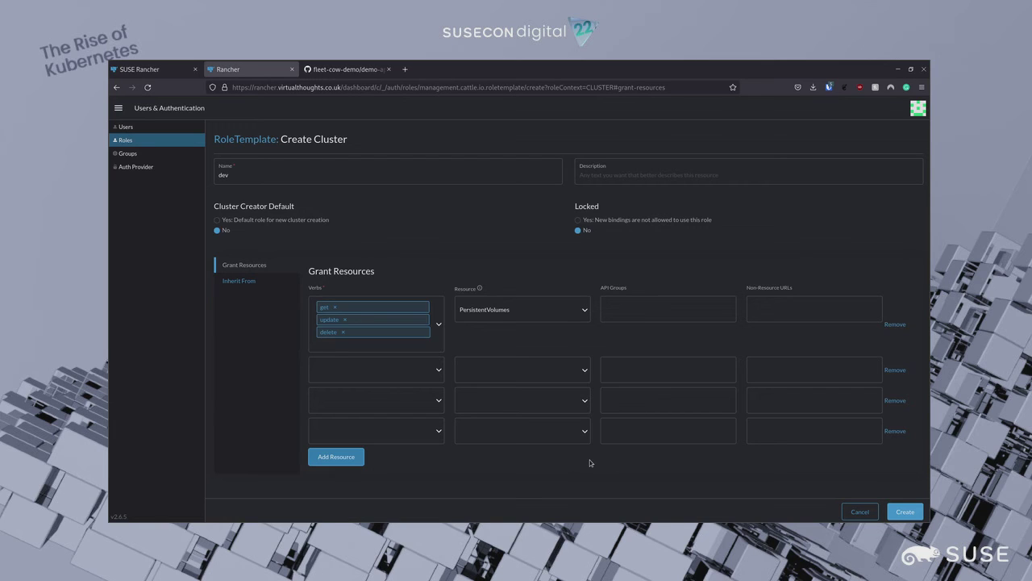
pyautogui.click(119, 108)
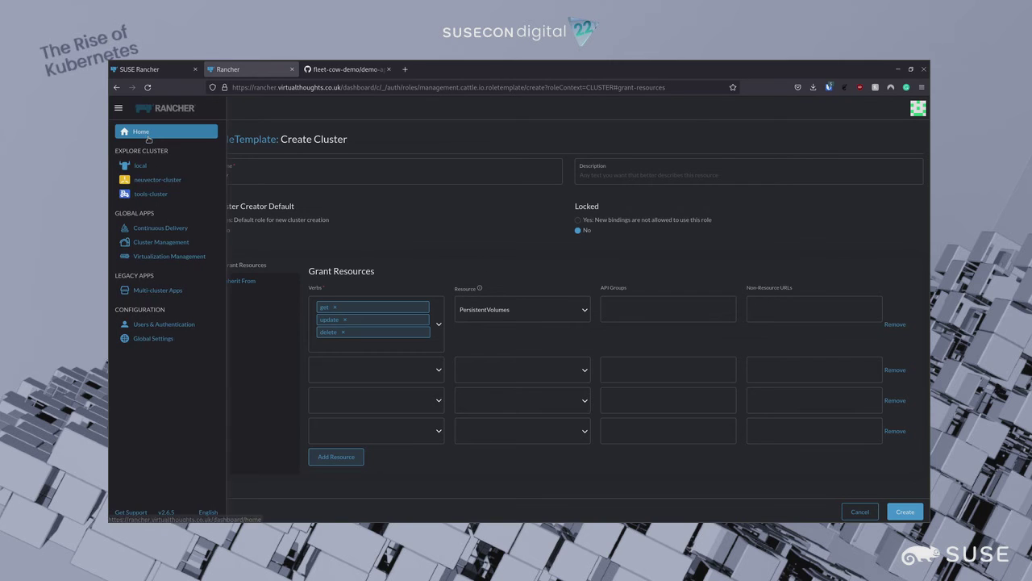
pyautogui.click(157, 138)
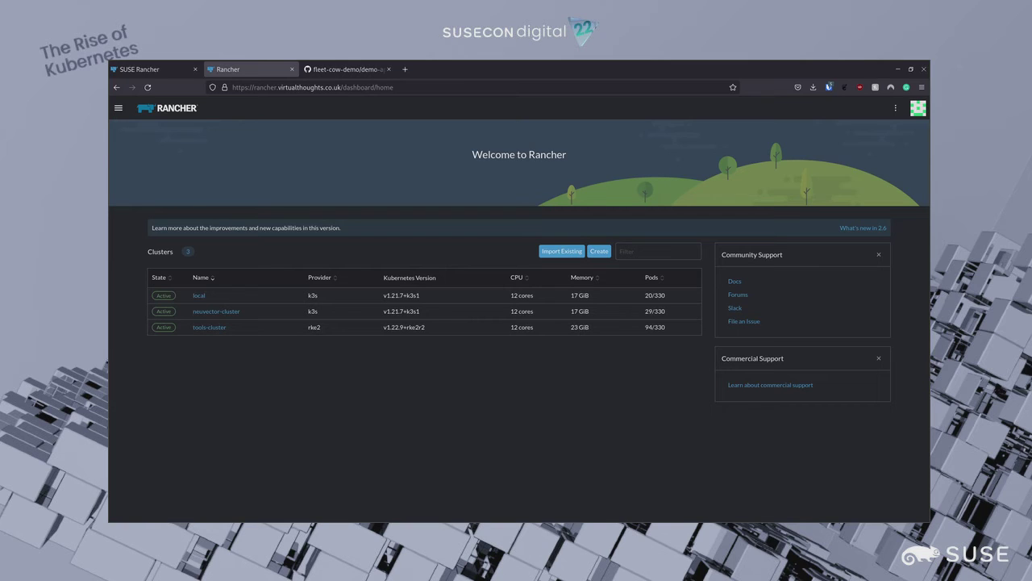
# - Switch to the first SUSE Rancher instance and look through the downstream cluster's dashboard, workload types and app charts
pyautogui.click(153, 74)
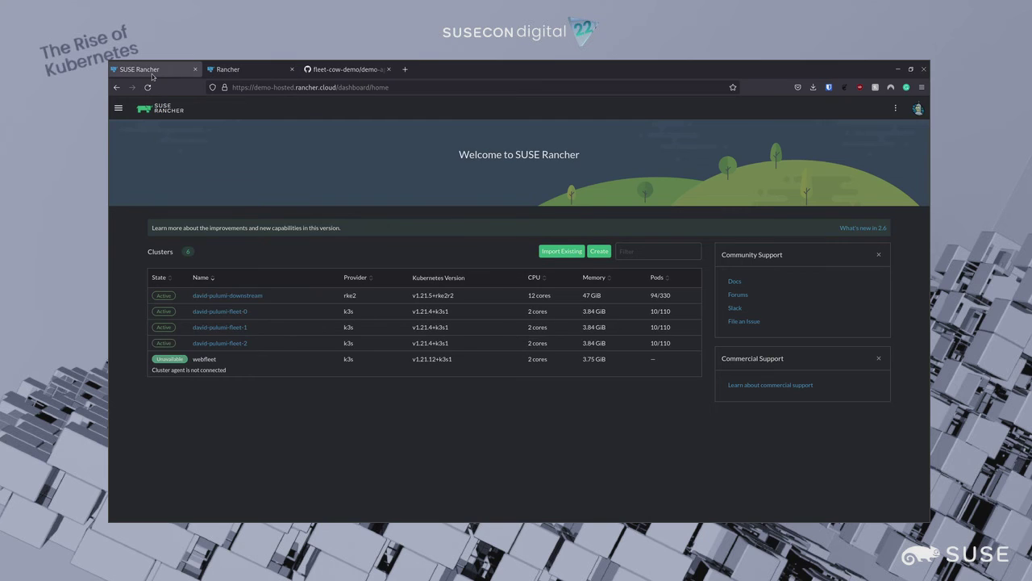
pyautogui.click(258, 297)
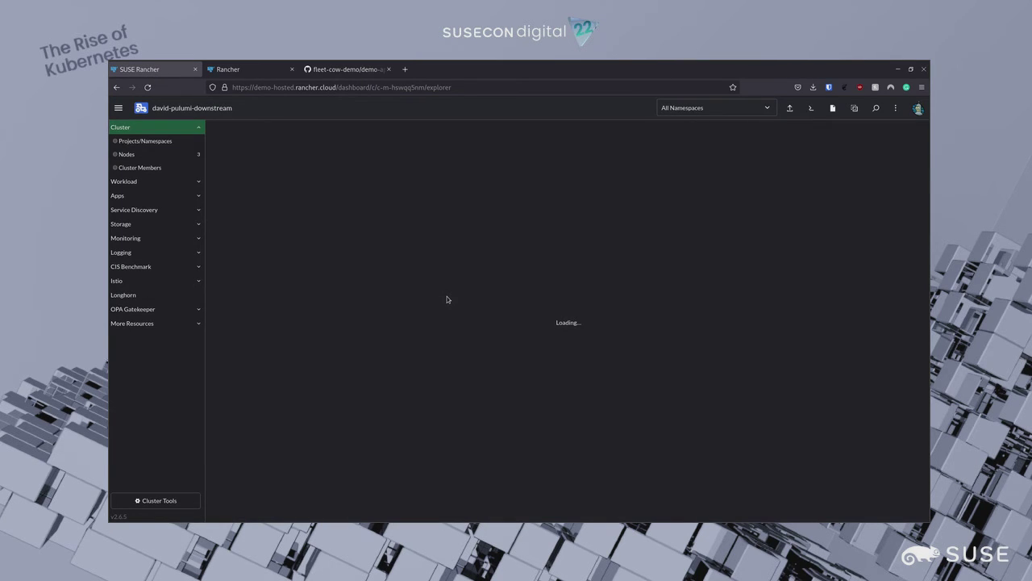
pyautogui.click(198, 184)
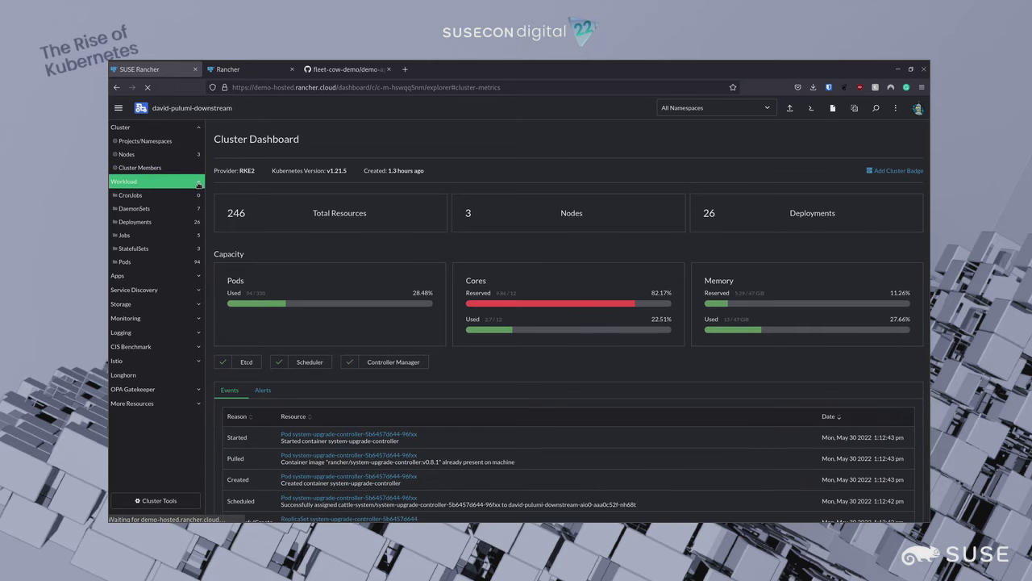
pyautogui.click(191, 277)
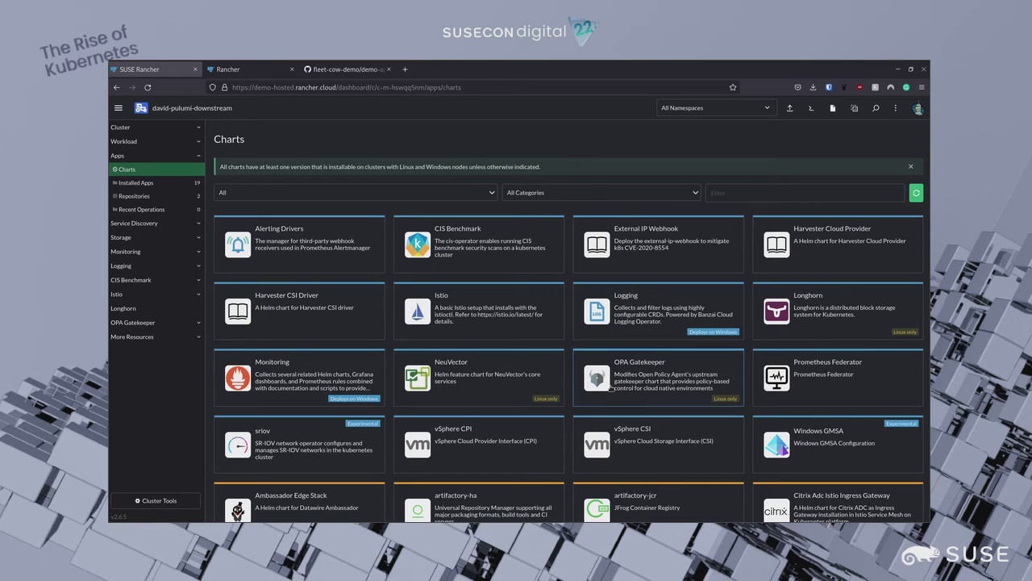
# - Review the Continuous Delivery dashboard and the list of clusters in the fleet-default workspace
pyautogui.click(118, 111)
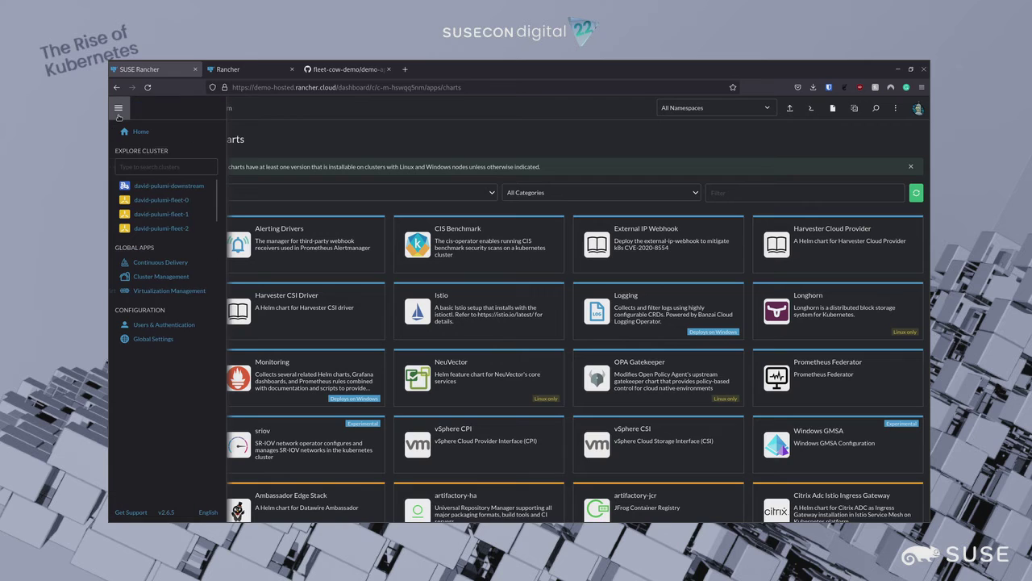
pyautogui.click(159, 262)
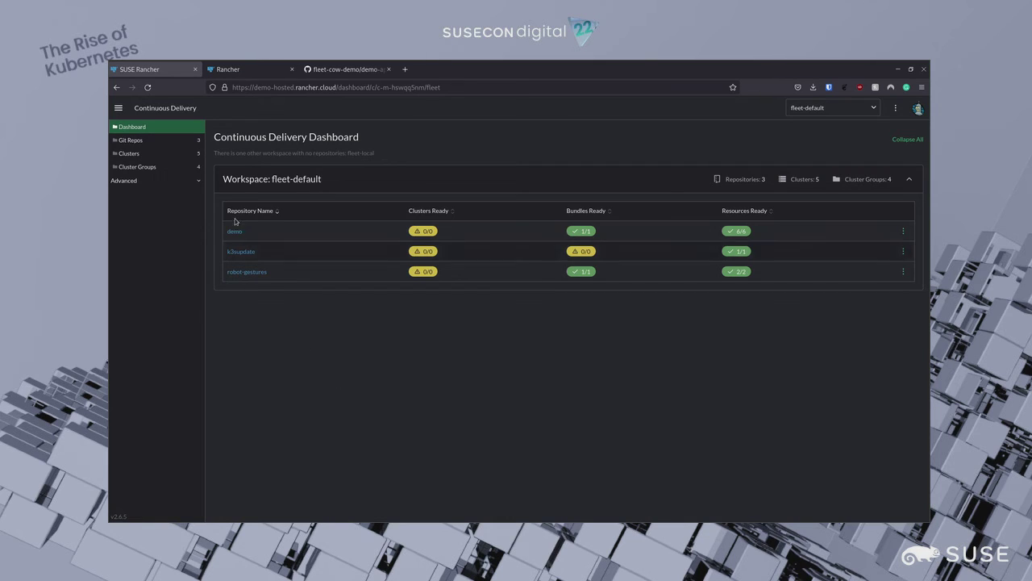
pyautogui.click(129, 153)
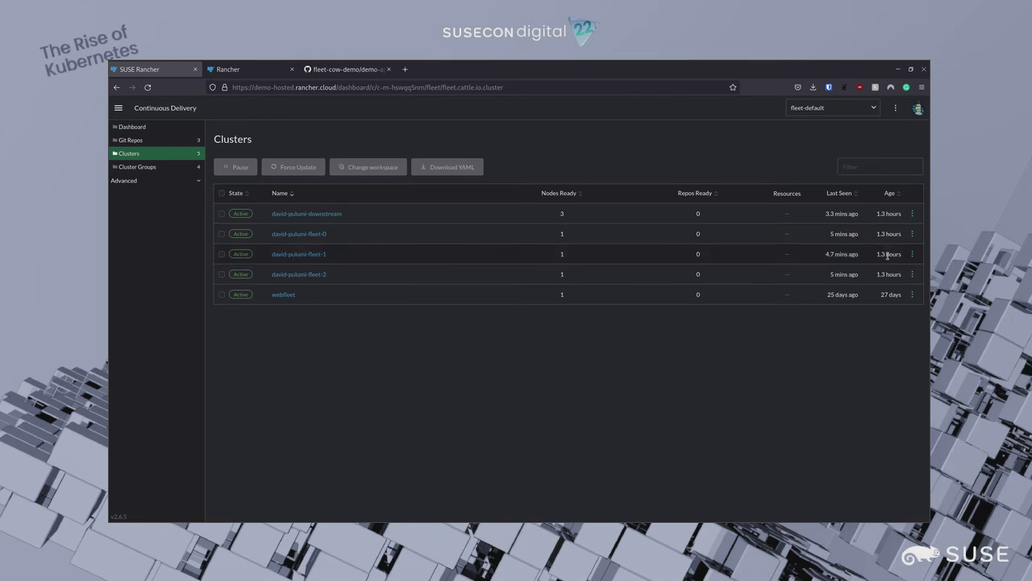
# - Add a label to the fleet-0 cluster with key owner and the owner's username as value, and save the configuration
pyautogui.click(912, 234)
pyautogui.click(879, 286)
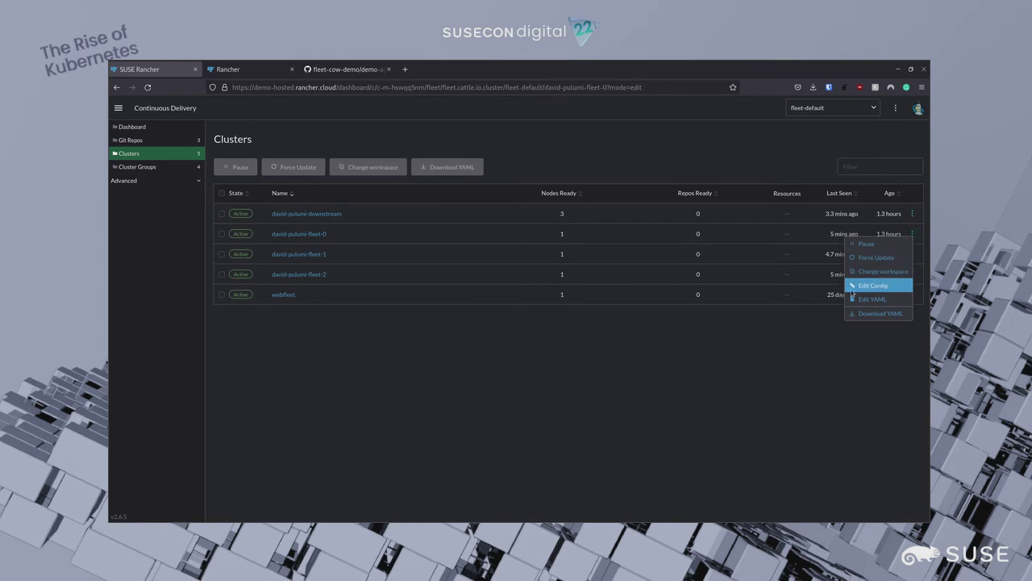
pyautogui.click(241, 317)
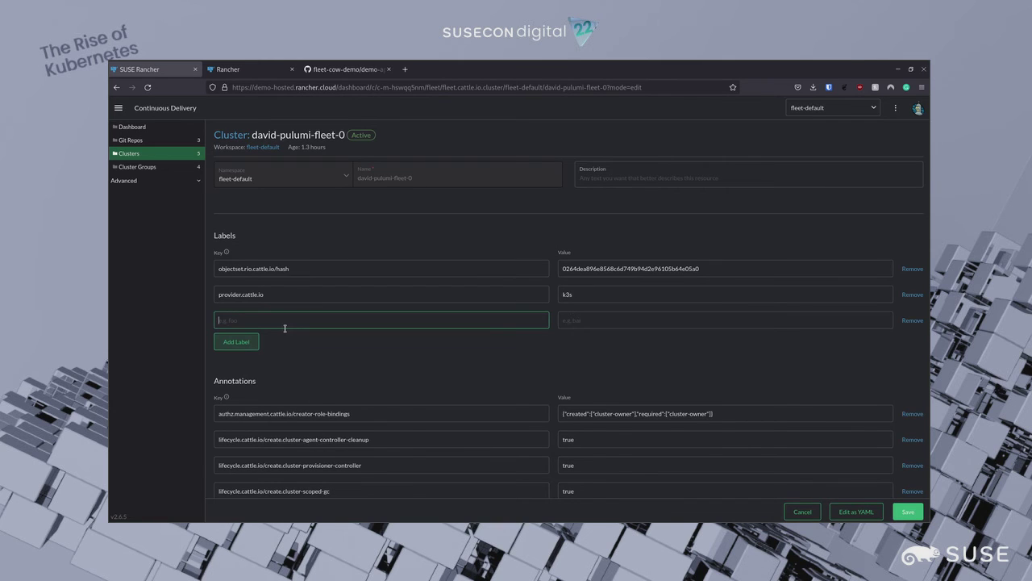
pyautogui.write('owner')
pyautogui.press('Tab')
pyautogui.write('davidh')
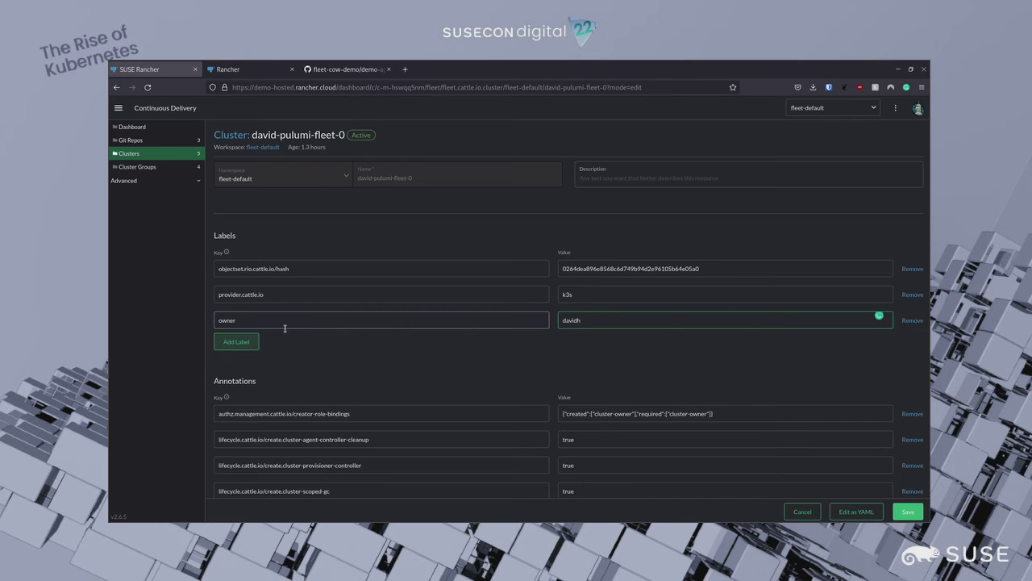
pyautogui.click(677, 365)
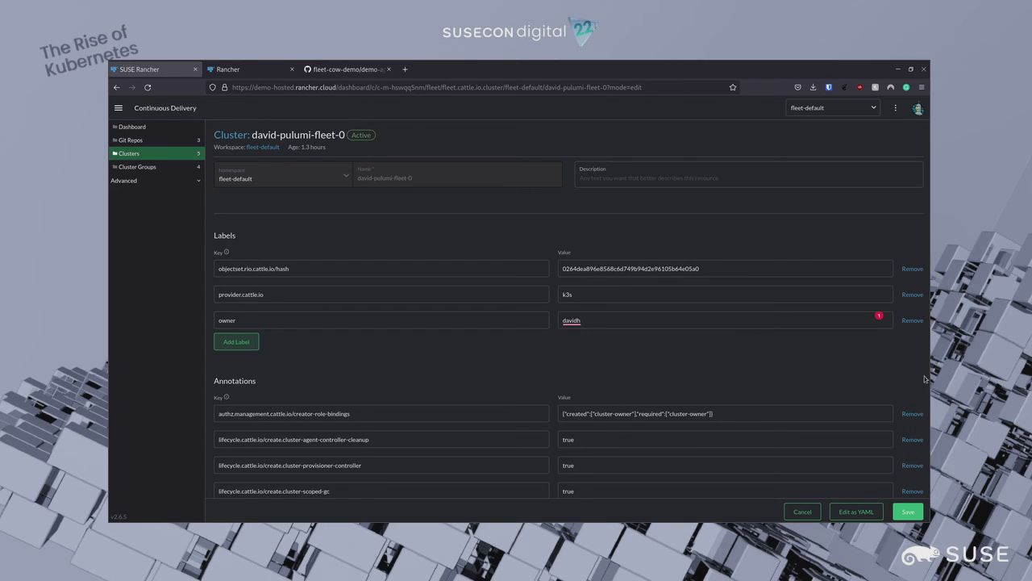
pyautogui.click(908, 512)
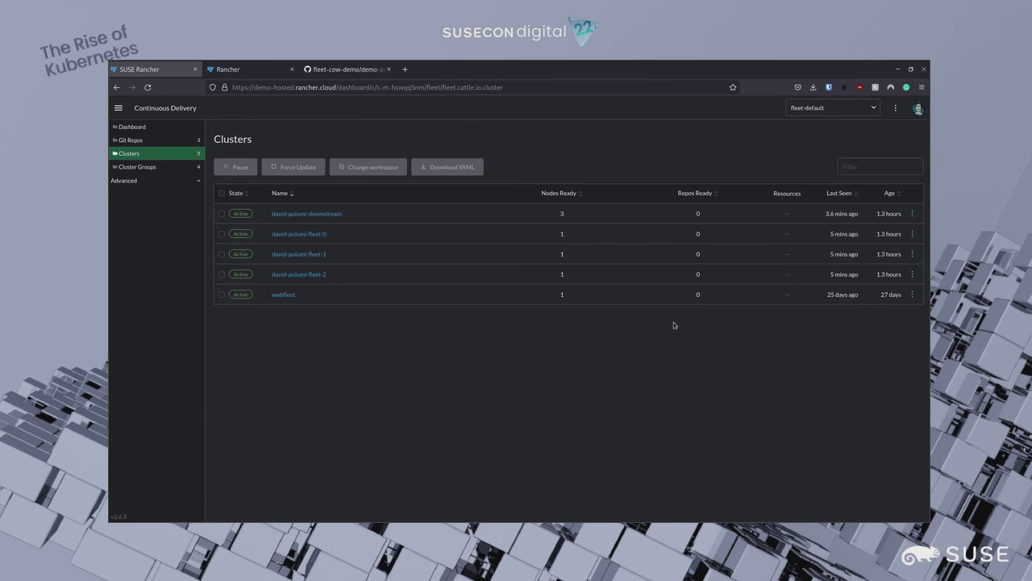
# - Give the fleet-1 cluster the same owner label with the owner's username as value and save it
pyautogui.click(912, 253)
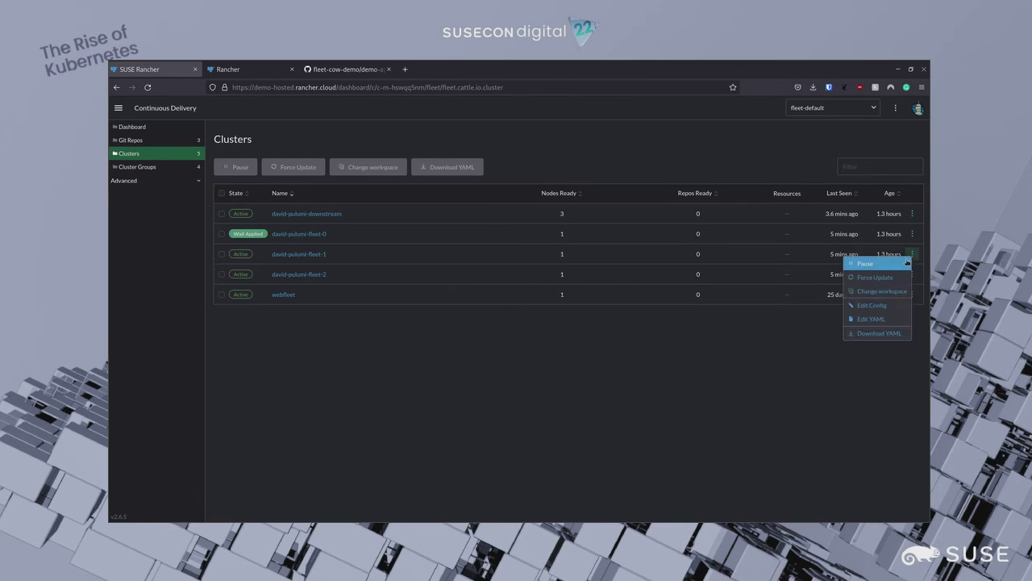
pyautogui.click(882, 305)
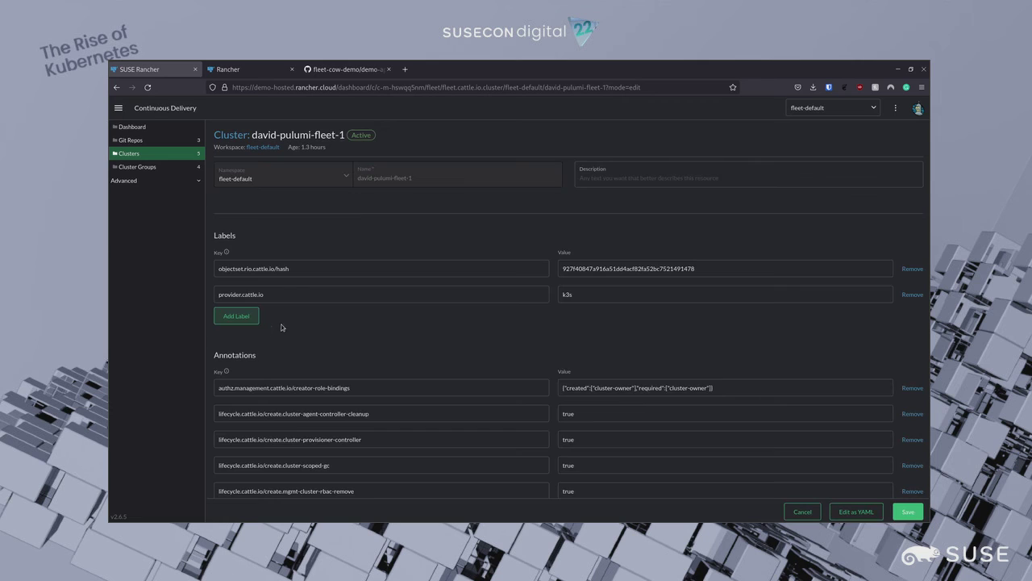
pyautogui.click(246, 317)
pyautogui.write('owner')
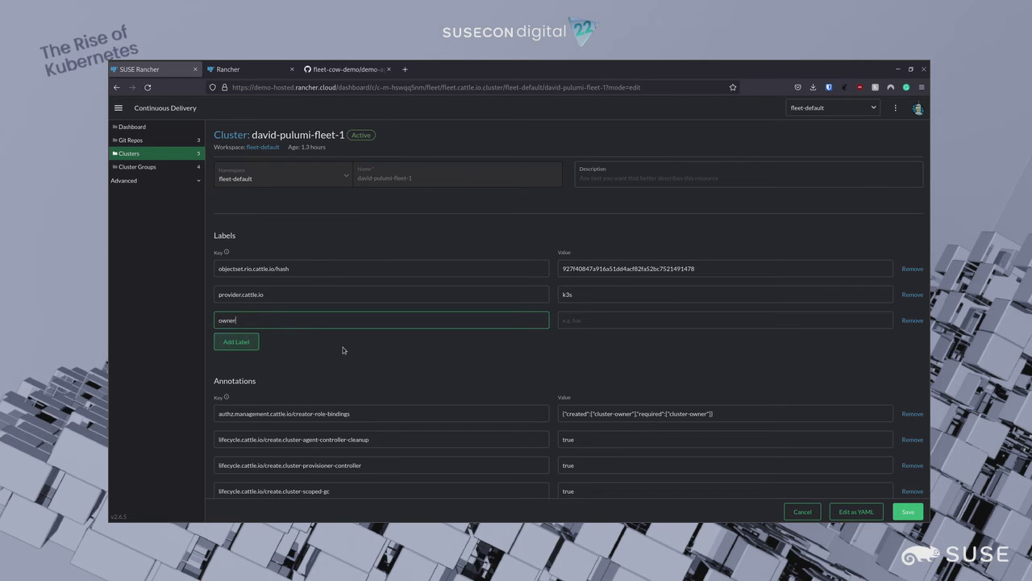
pyautogui.press('Tab')
pyautogui.write('davidh')
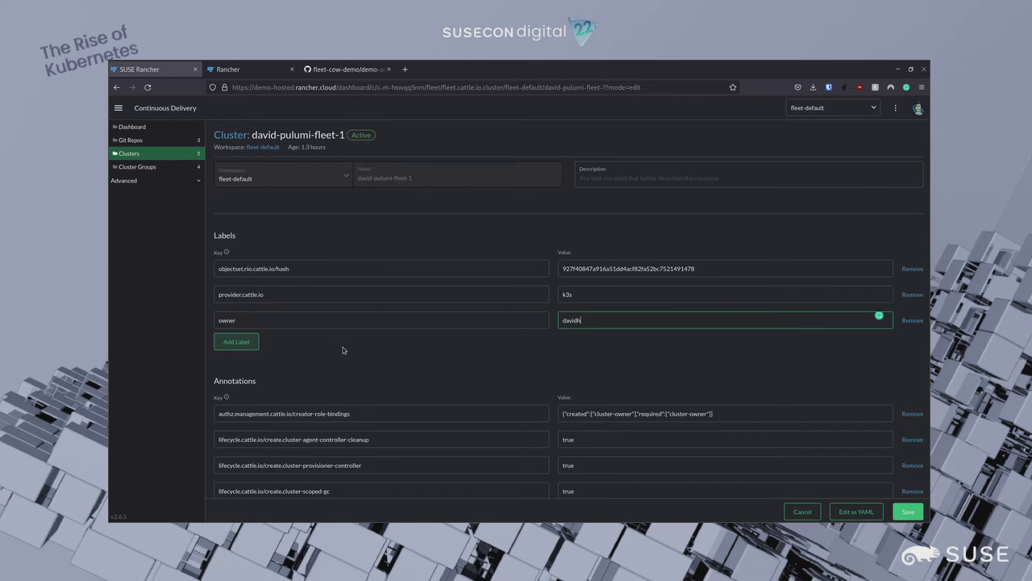
pyautogui.click(907, 511)
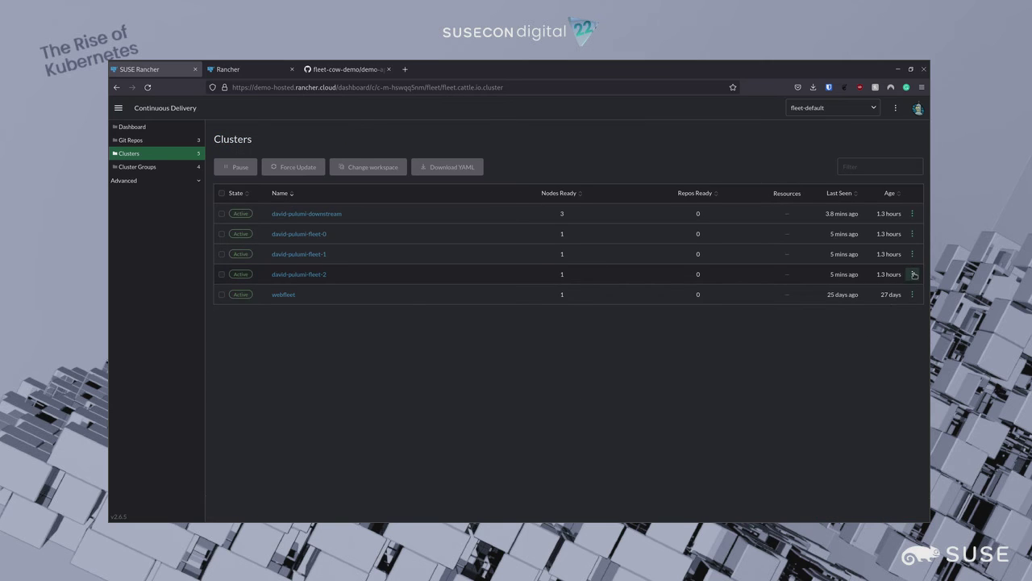
# - Label the fleet-2 cluster with key owner and the owner's username as value, and save the change
pyautogui.click(913, 275)
pyautogui.click(874, 322)
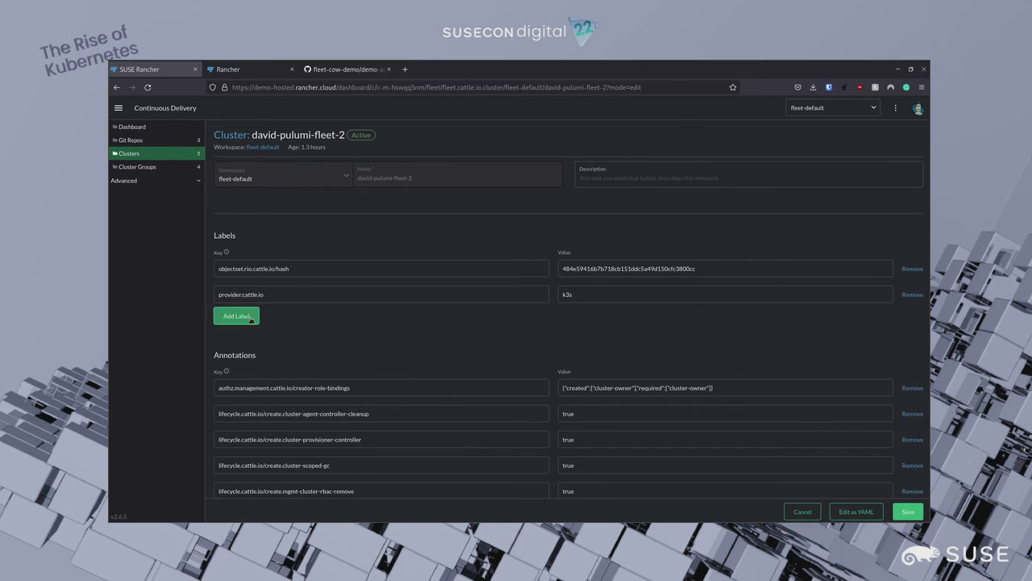
pyautogui.click(254, 316)
pyautogui.write('owner')
pyautogui.press('Tab')
pyautogui.write('davidh')
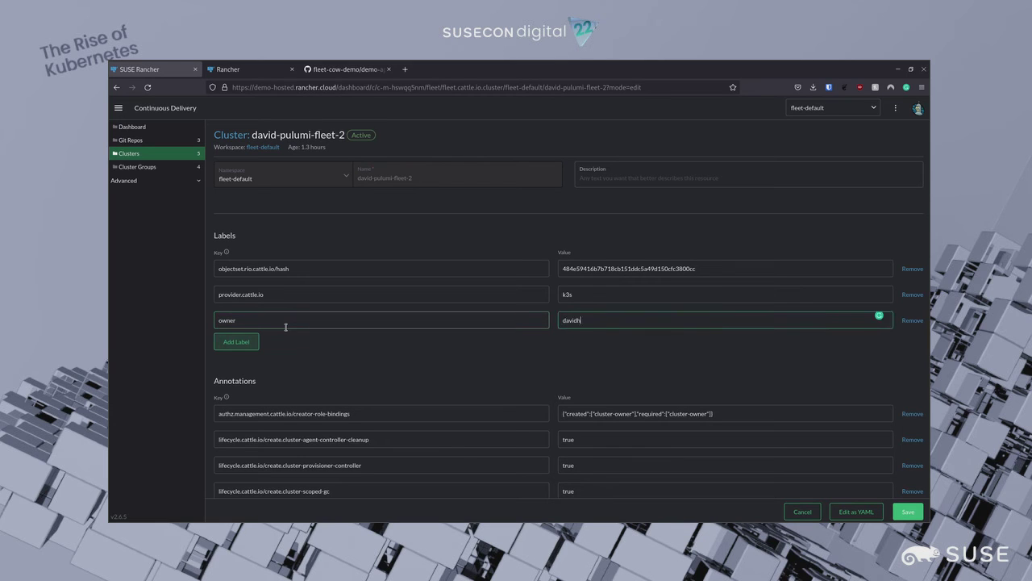
pyautogui.click(909, 511)
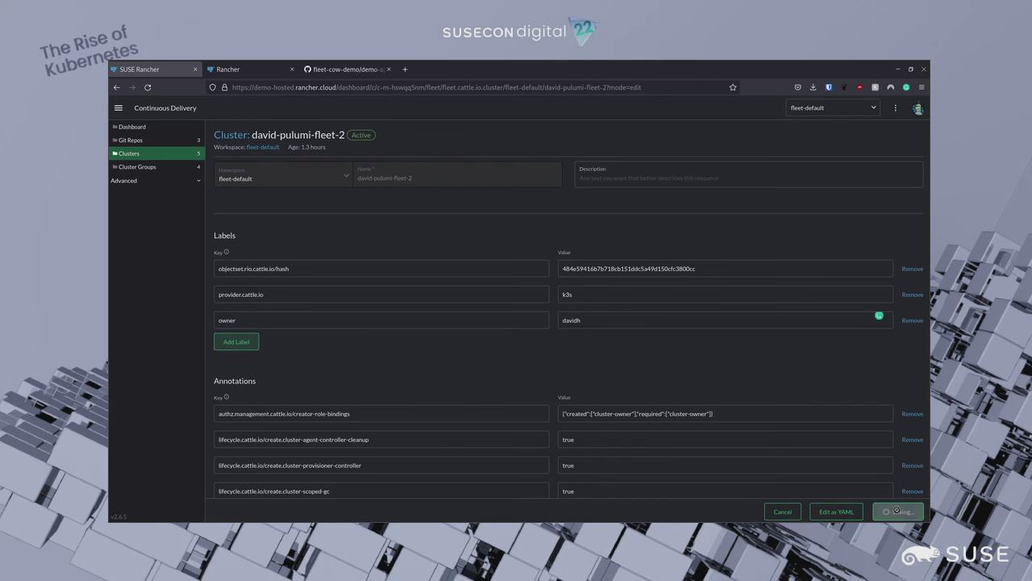
# - Start a new cluster group and name it with the owner's username followed by -cluster-group
pyautogui.click(153, 166)
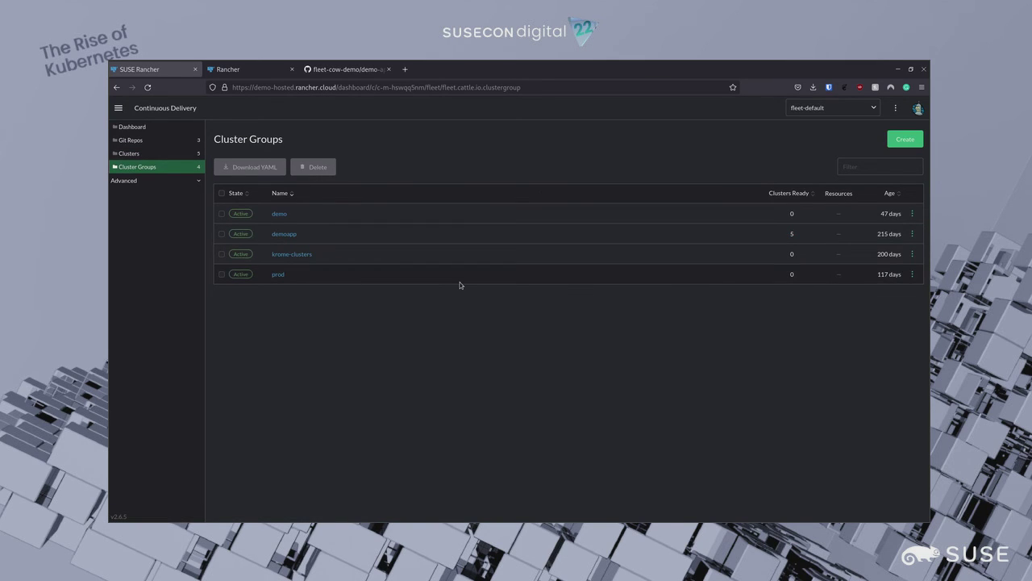
pyautogui.click(905, 139)
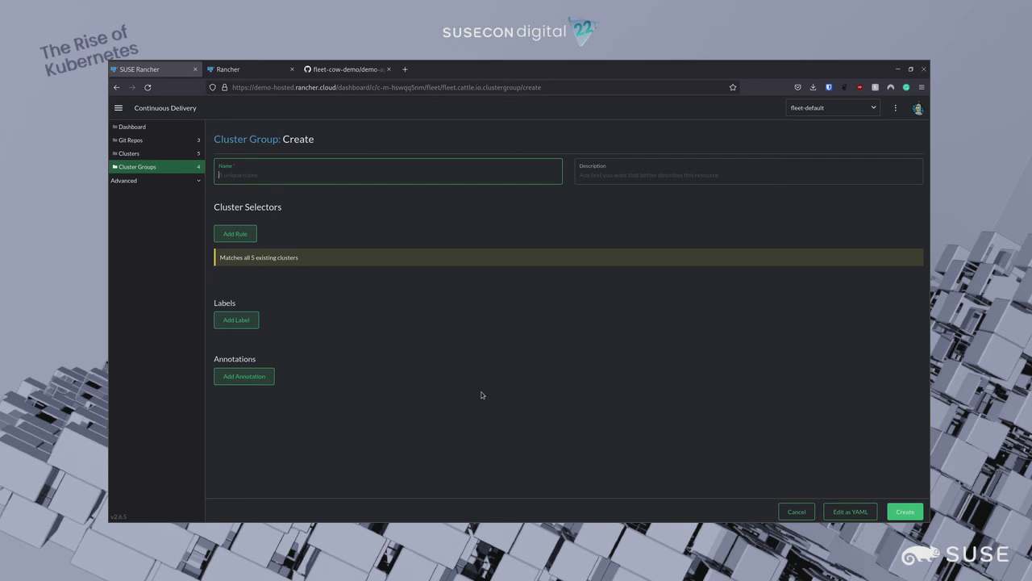
pyautogui.write('davidh-cluse')
pyautogui.write('er-group')
# - Add a cluster selector rule with key owner, operator in list and the owner's username as value, and create the group
pyautogui.click(250, 236)
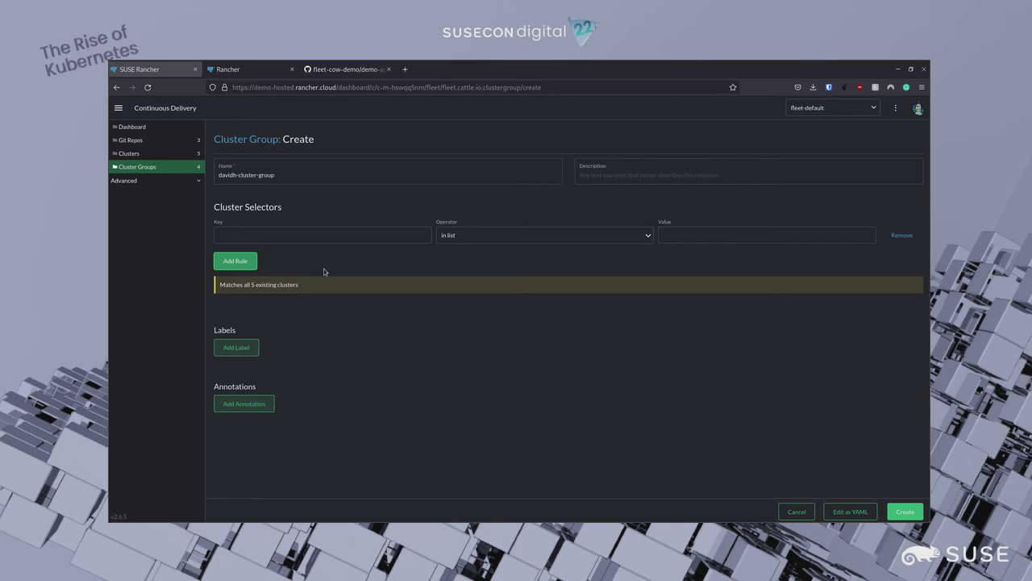
pyautogui.click(342, 236)
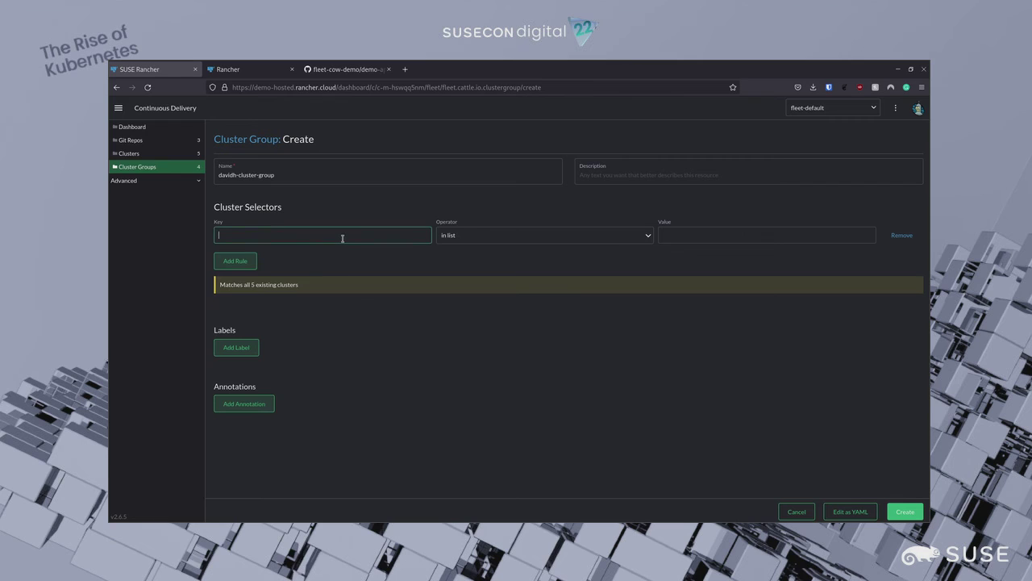
pyautogui.write('owner')
pyautogui.click(726, 232)
pyautogui.write('davidh')
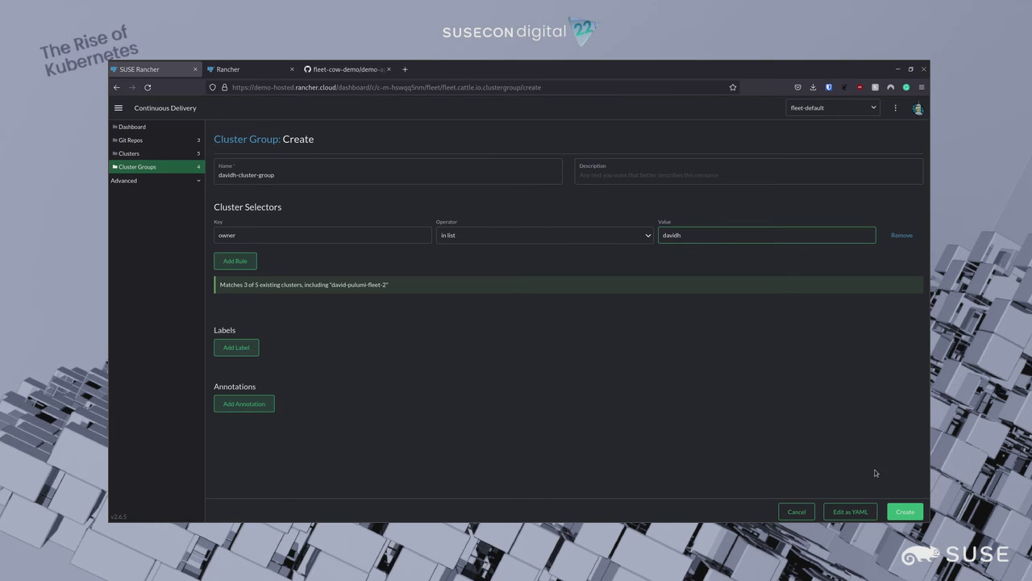
pyautogui.click(910, 511)
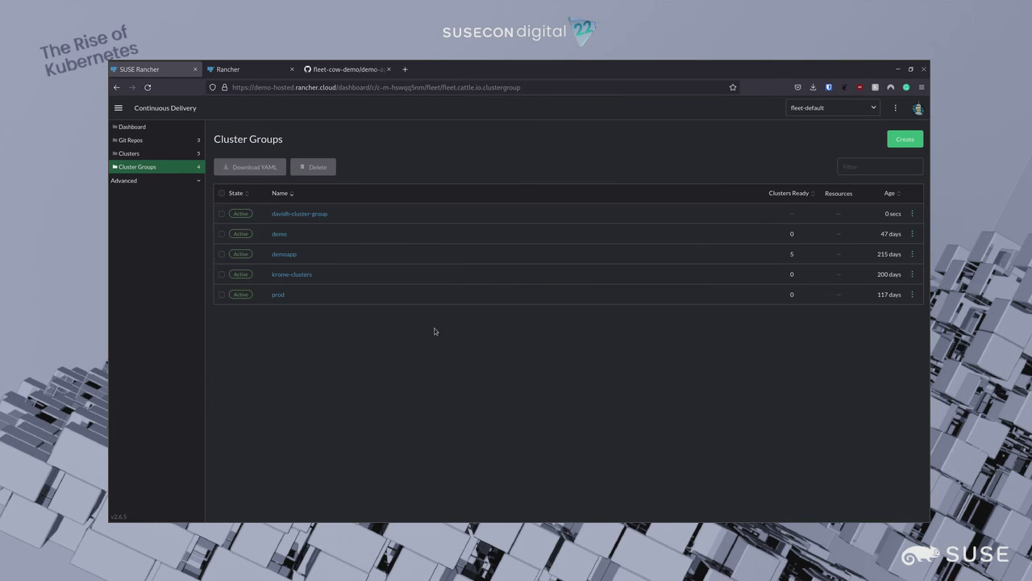
# - Check the Continuous Delivery Git repositories and examine demo-app.yaml in the fleet-cow-demo repository on GitHub
pyautogui.click(176, 137)
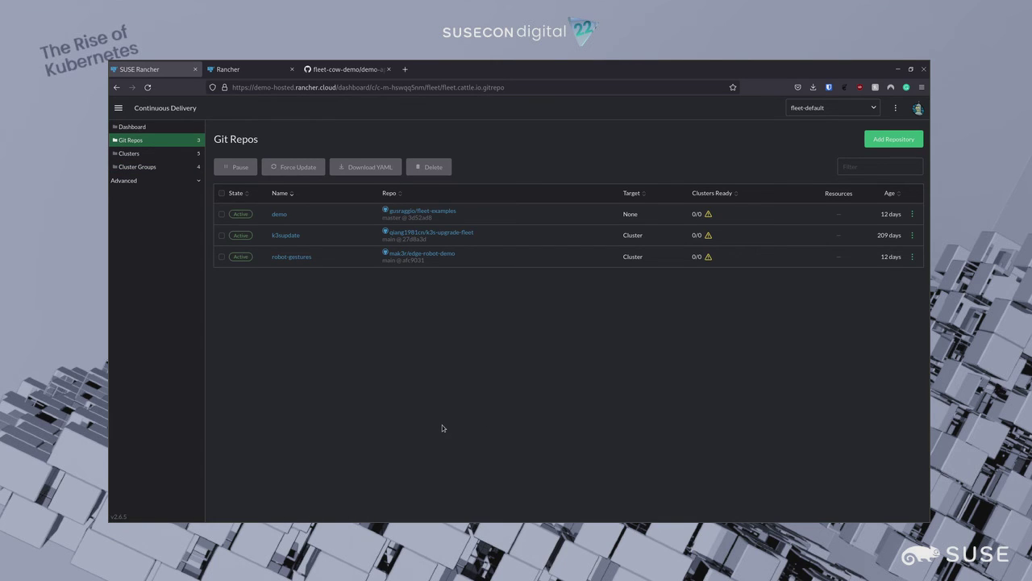
pyautogui.click(331, 69)
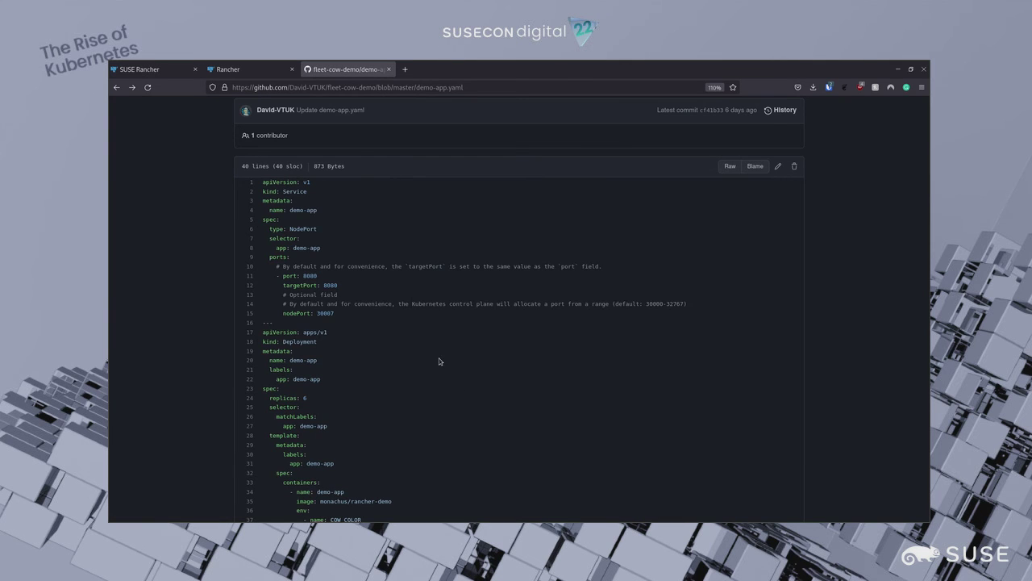
# - Check the file list of the fleet-cow-demo repository and reread the Service and Deployment definitions in demo-app.yaml
pyautogui.scroll(3, 436, 346)
pyautogui.click(320, 195)
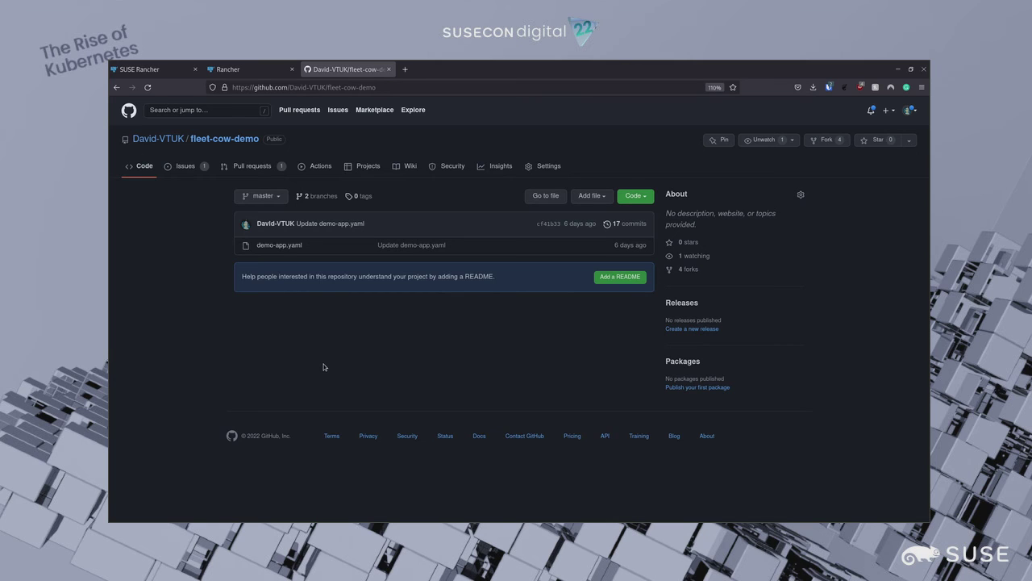
pyautogui.click(279, 245)
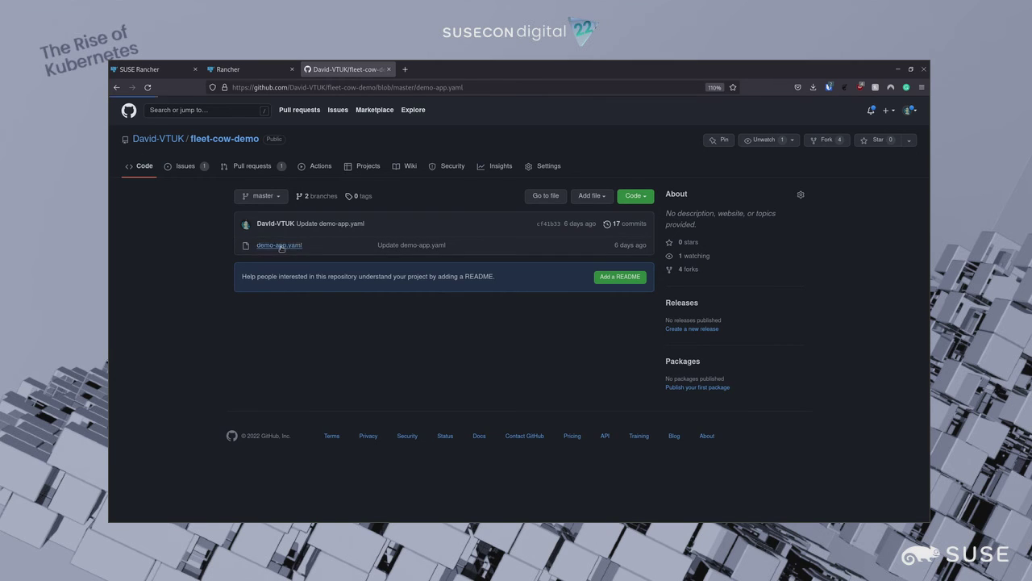
pyautogui.scroll(-3, 391, 401)
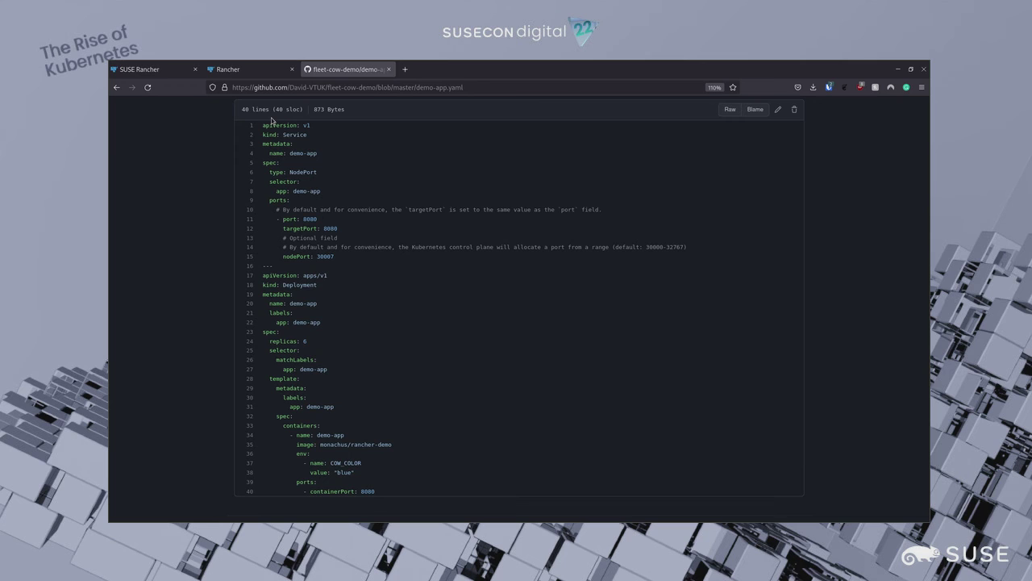
# - Start a new Continuous Delivery Git repo in SUSE Rancher, named with the owner's username plus -demo, using the fleet-cow-demo GitHub URL
pyautogui.click(234, 69)
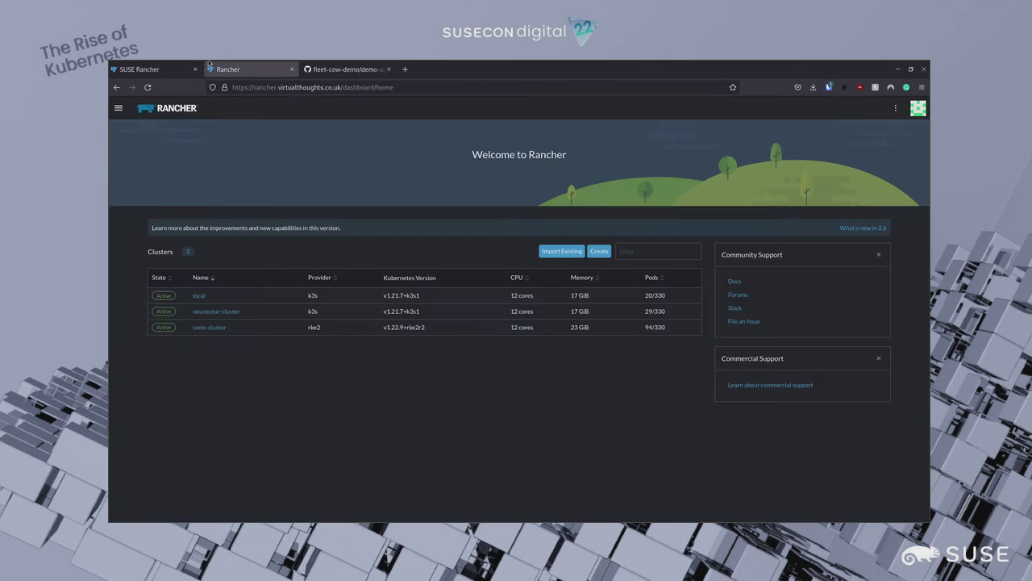
pyautogui.click(168, 68)
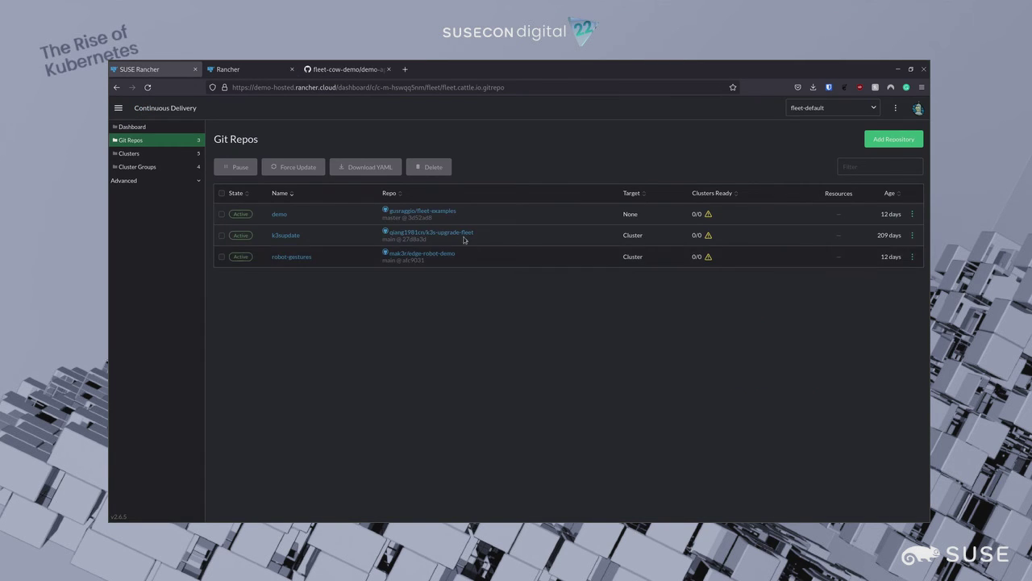
pyautogui.click(894, 140)
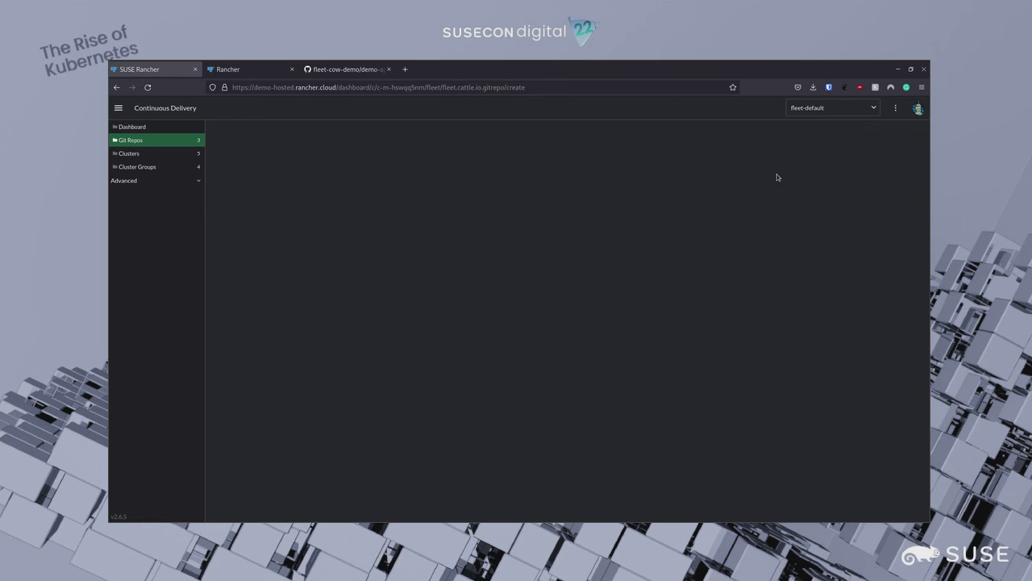
pyautogui.click(278, 167)
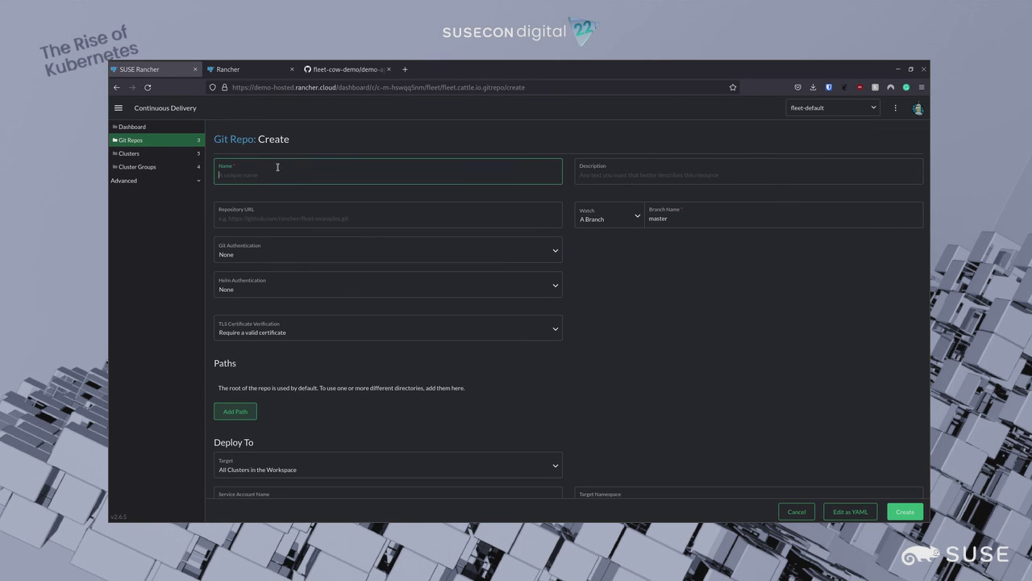
pyautogui.write('davidh-demo')
pyautogui.press('Tab')
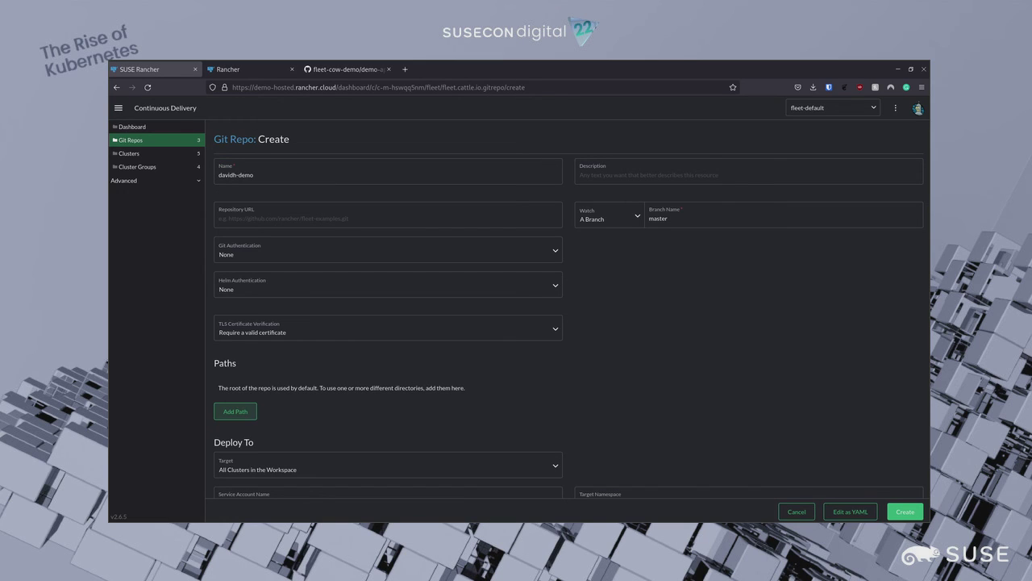
pyautogui.click(315, 213)
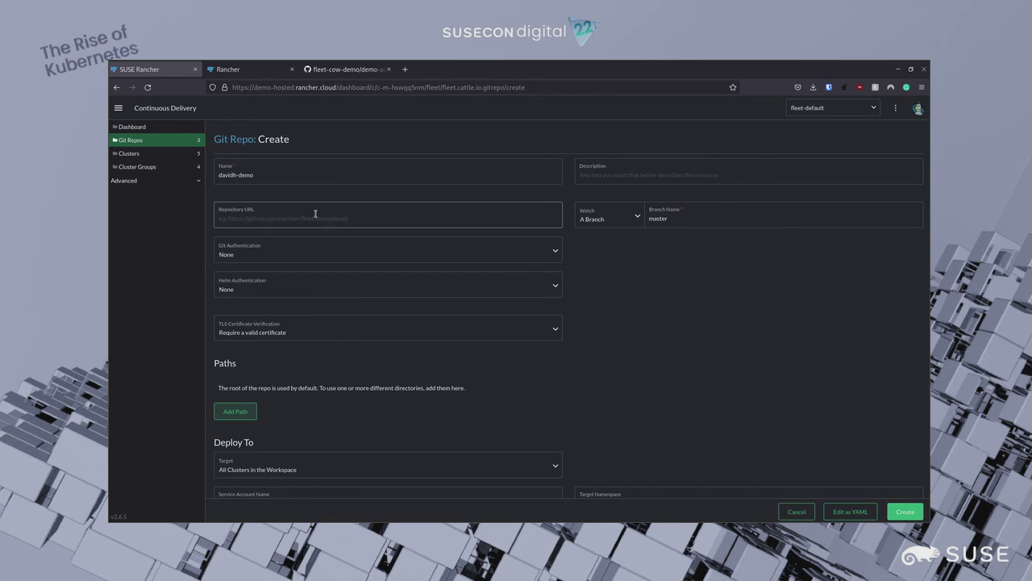
pyautogui.write('https://github.com/David-VTUK/fleet-cow-demo')
# - Set the deployment target to the owner's -cluster-group cluster group and create the Git repo
pyautogui.scroll(-2, 423, 387)
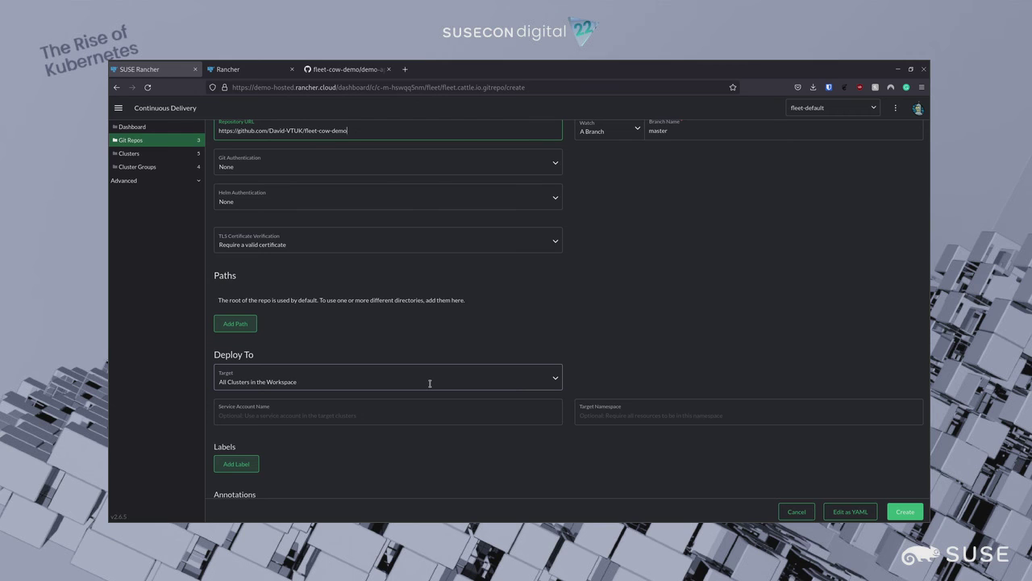
pyautogui.scroll(-1, 422, 327)
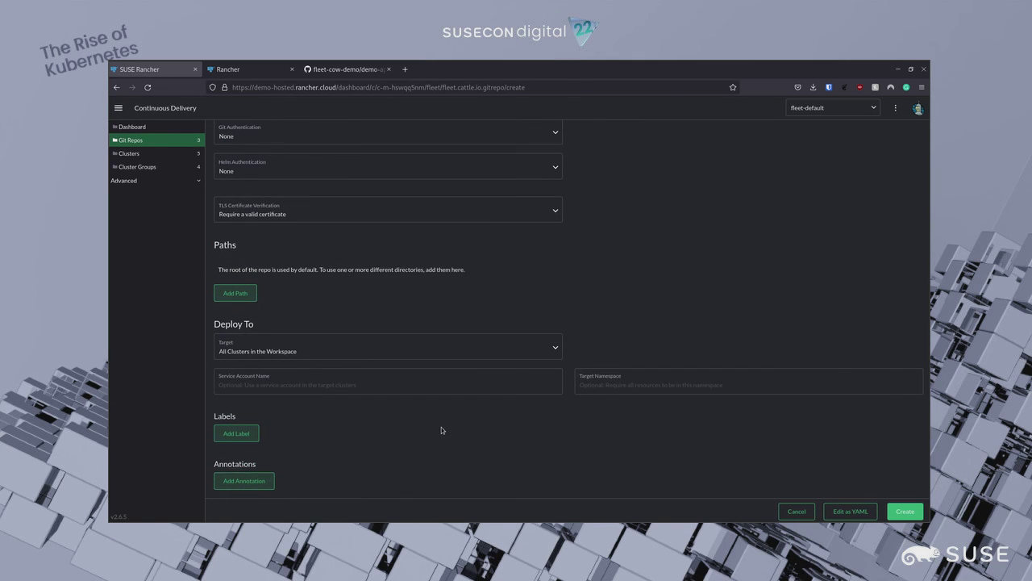
pyautogui.click(415, 346)
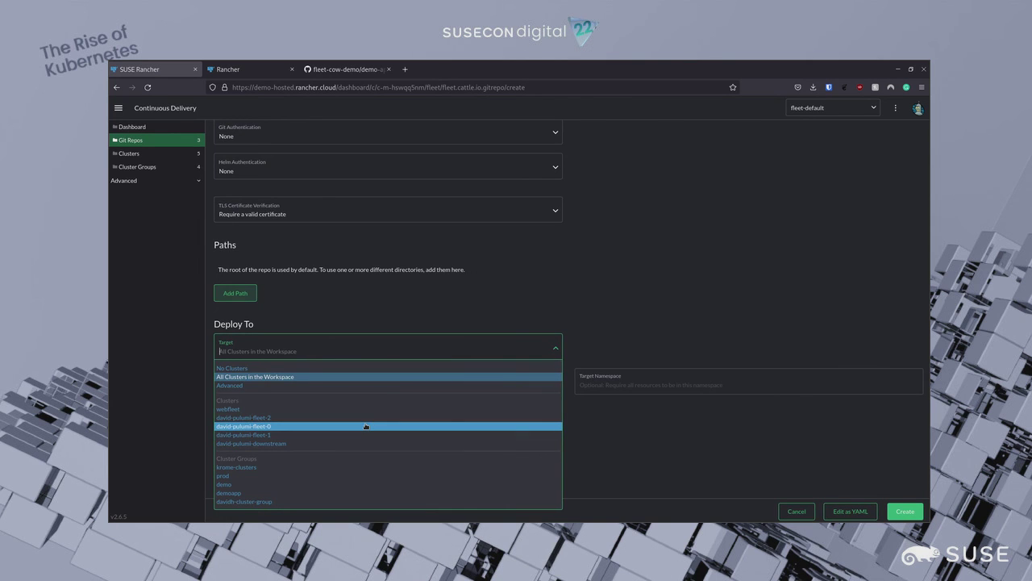
pyautogui.click(336, 501)
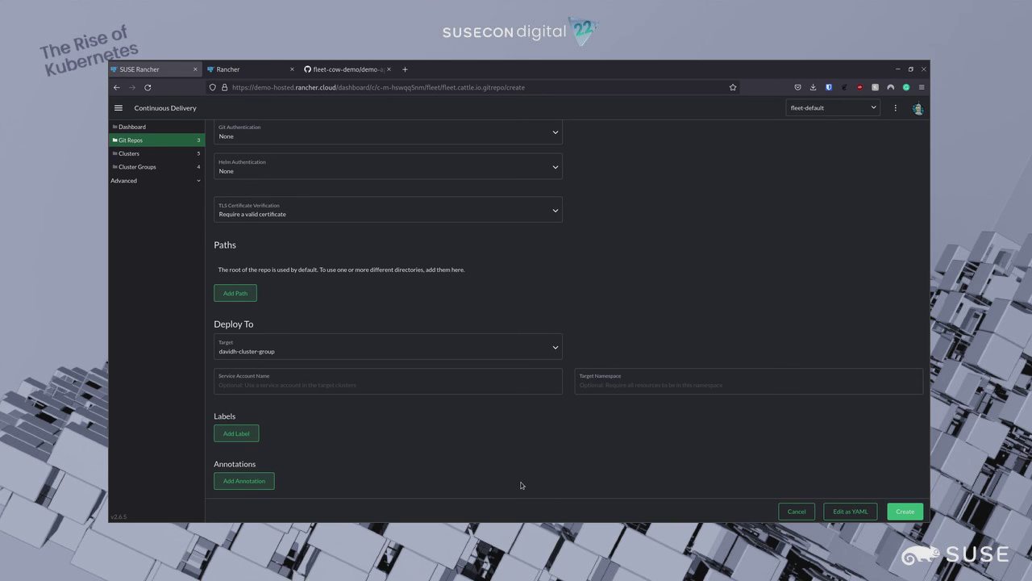
pyautogui.click(905, 511)
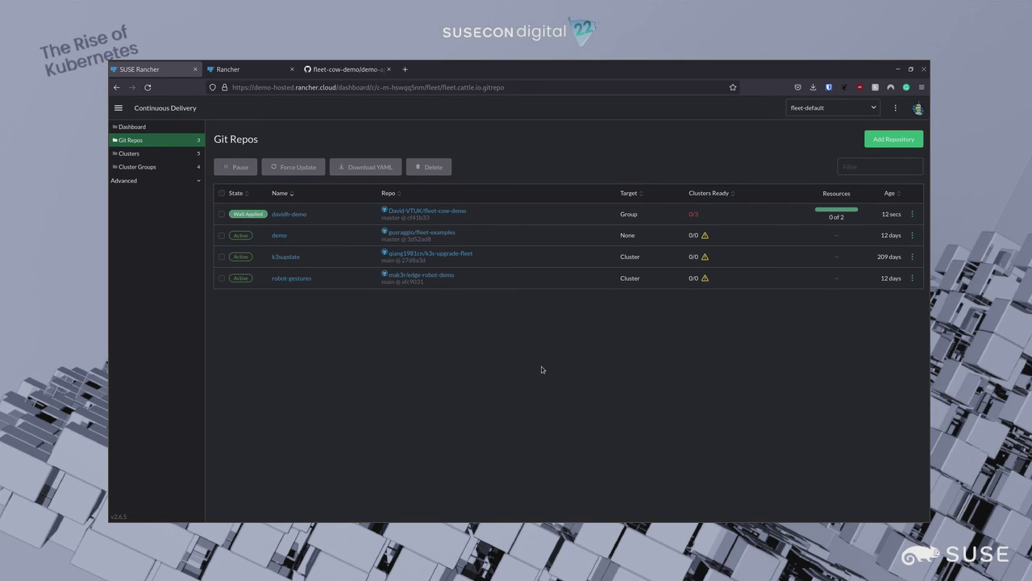
# - Review the new Git repo's deployed resources and open the demo app at 13.40.132.49:30007 in a new browser tab
pyautogui.click(289, 213)
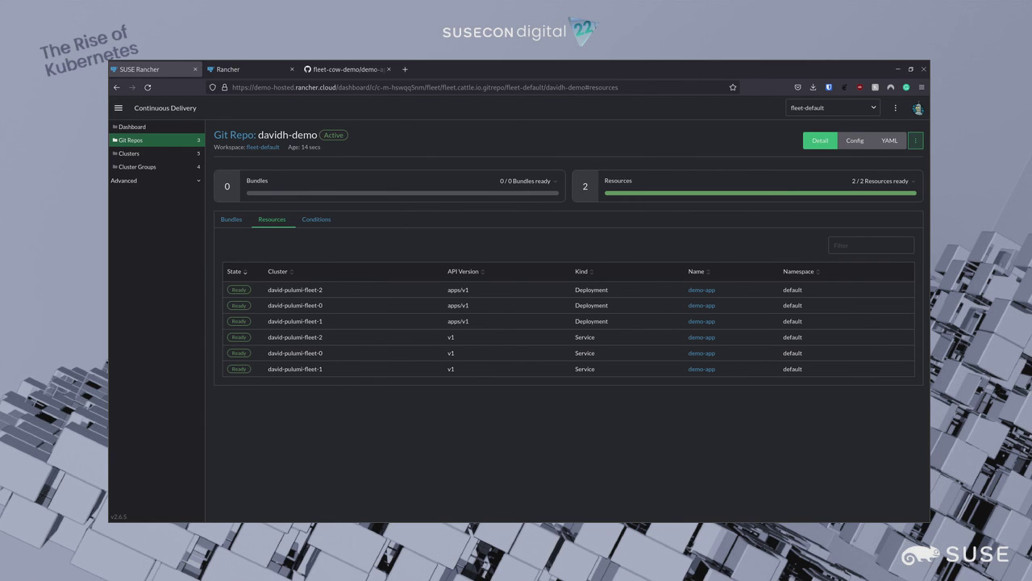
pyautogui.click(412, 71)
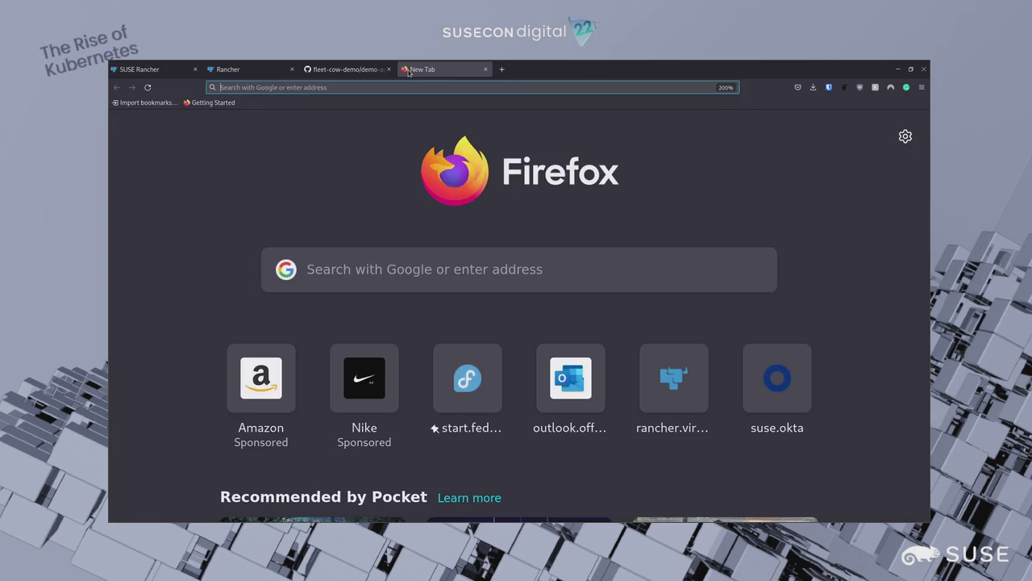
pyautogui.write('13.40.132.49:30007')
pyautogui.press('Return')
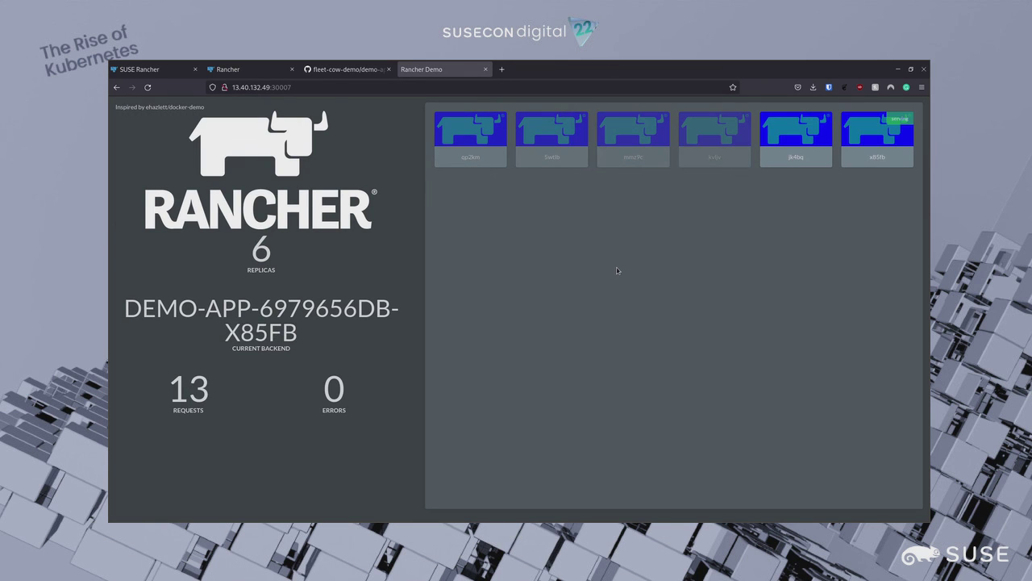
# - Edit demo-app.yaml on GitHub to set the COW_COLOR value to "green" and commit the change directly to the master branch
pyautogui.hotkey('ctrl', 'shift', 'Tab')
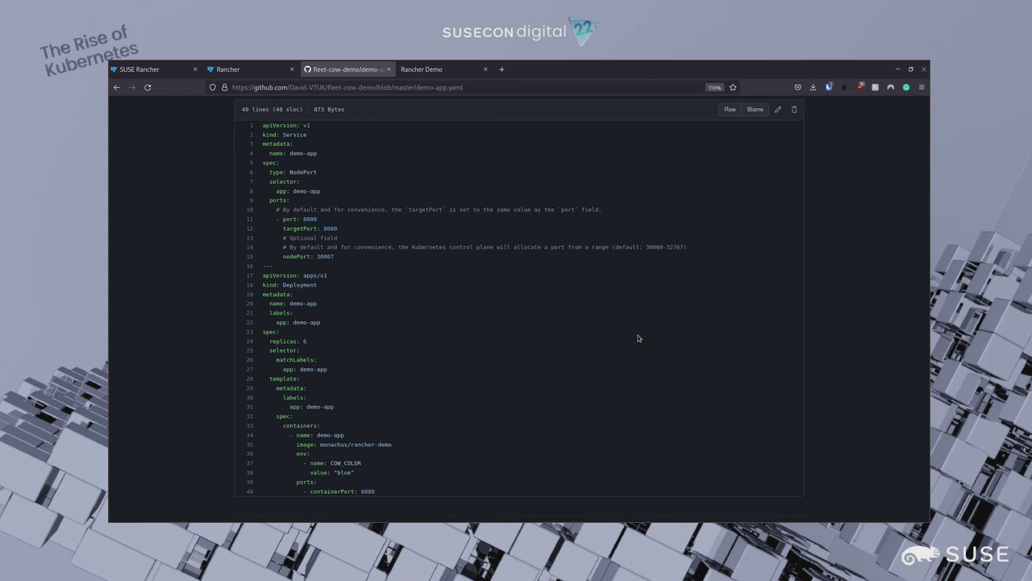
pyautogui.scroll(3, 636, 339)
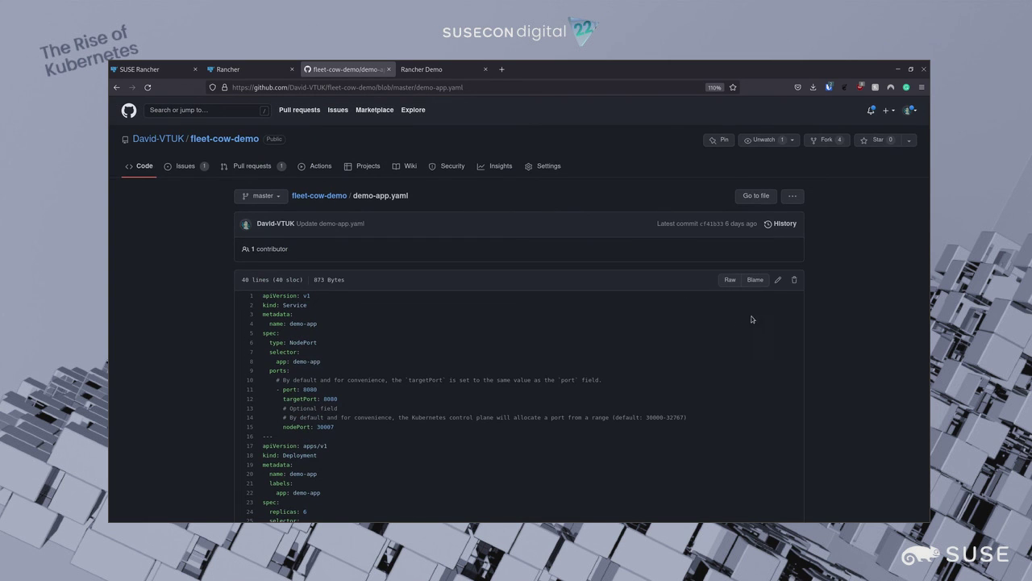
pyautogui.click(780, 280)
pyautogui.scroll(-2, 496, 438)
pyautogui.scroll(-3, 661, 383)
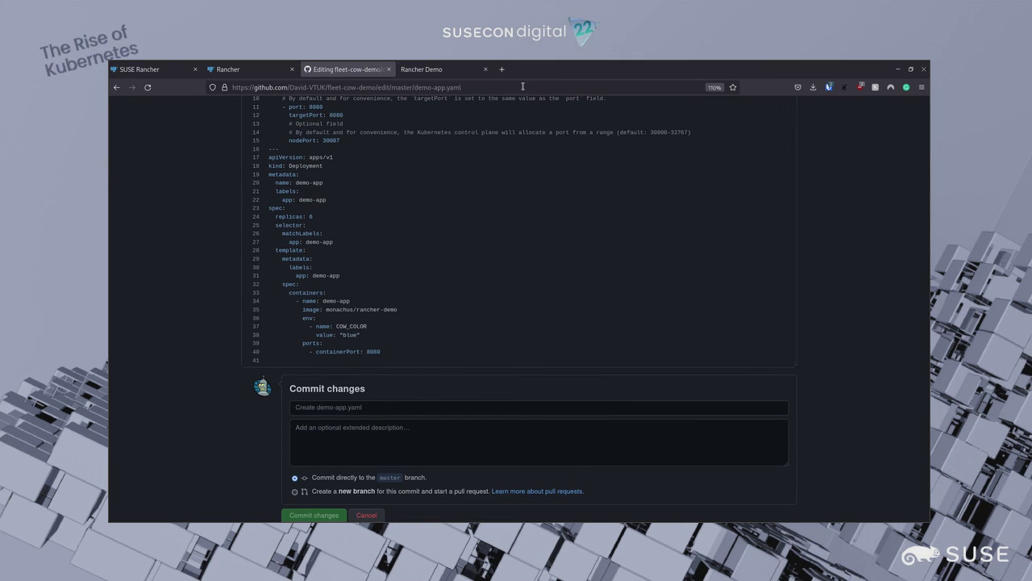
pyautogui.click(440, 69)
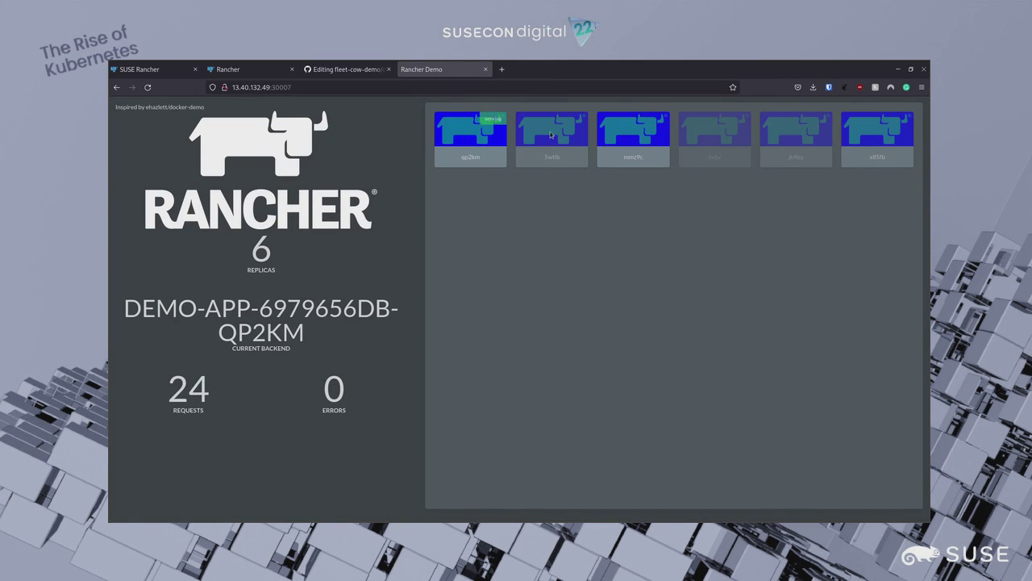
pyautogui.click(343, 69)
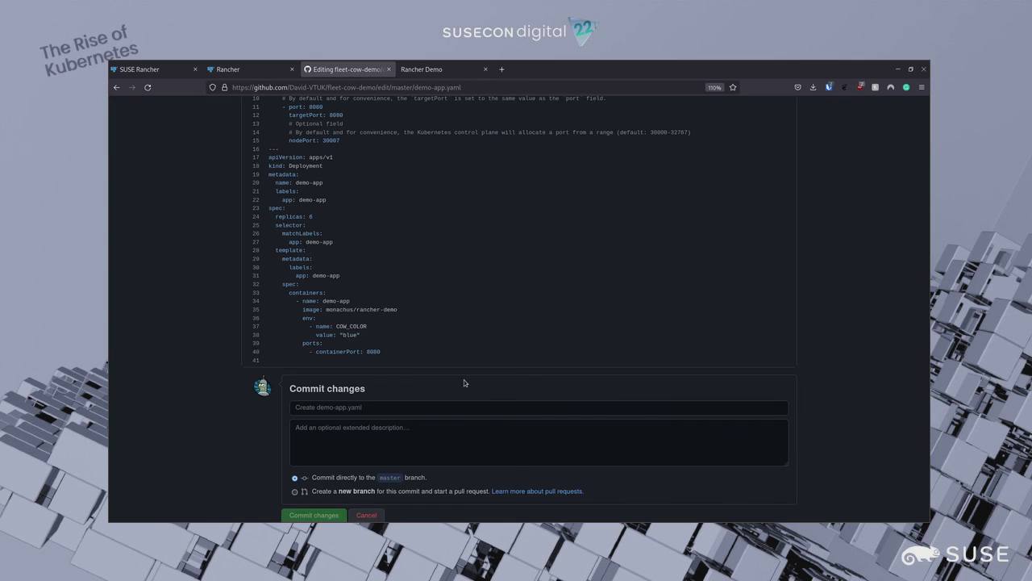
pyautogui.doubleClick(349, 334)
pyautogui.write('g')
pyautogui.write('reen')
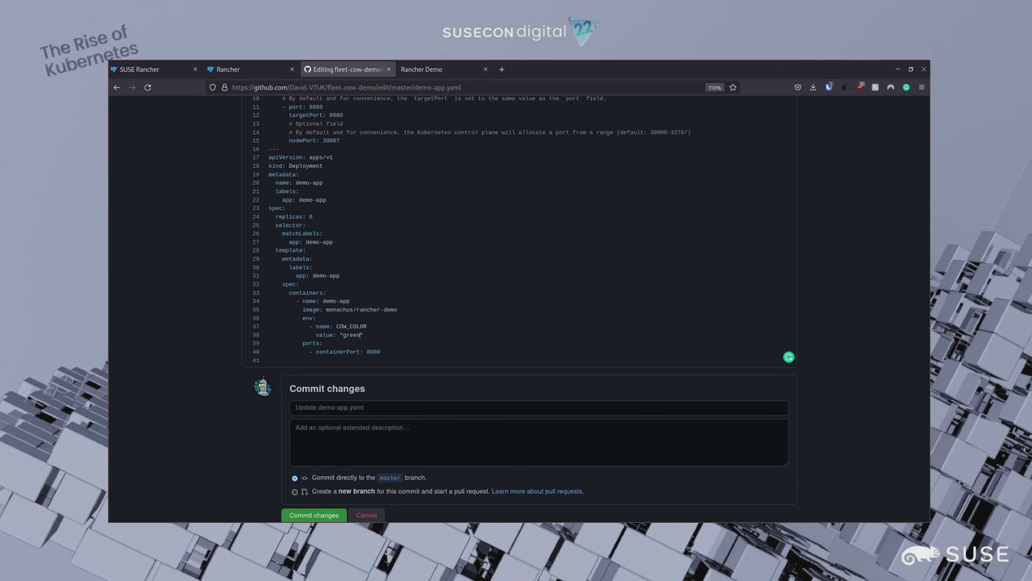
pyautogui.click(313, 515)
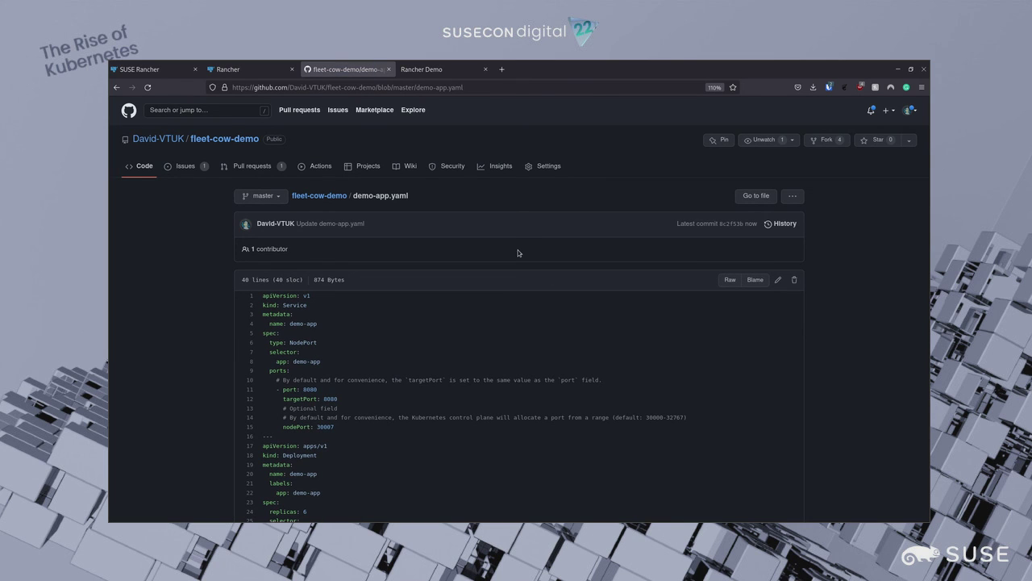
# - Check the rollout in the resources of the owner's -demo Git repo in SUSE Rancher and view the running demo app
pyautogui.click(261, 75)
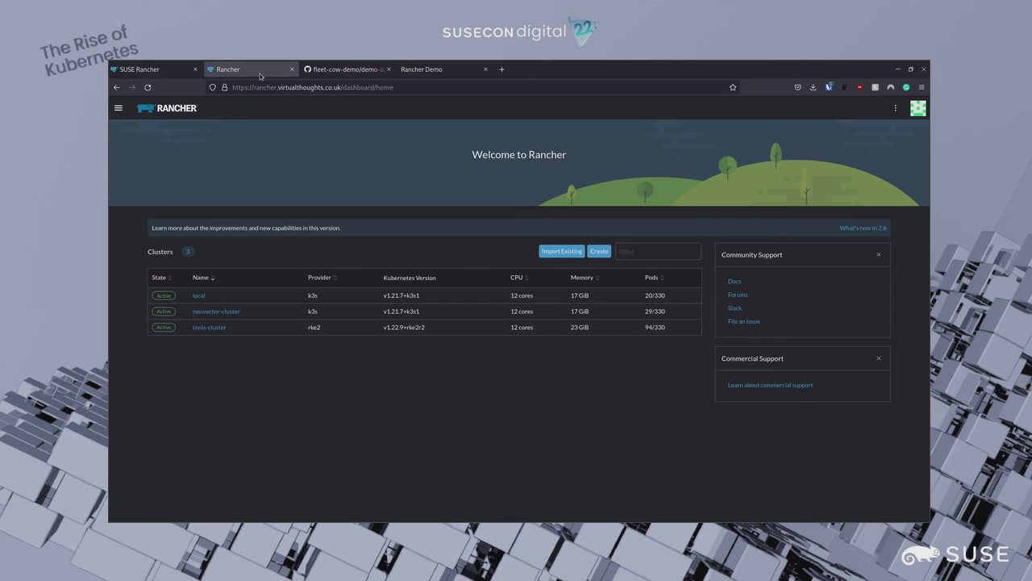
pyautogui.click(144, 75)
pyautogui.click(165, 142)
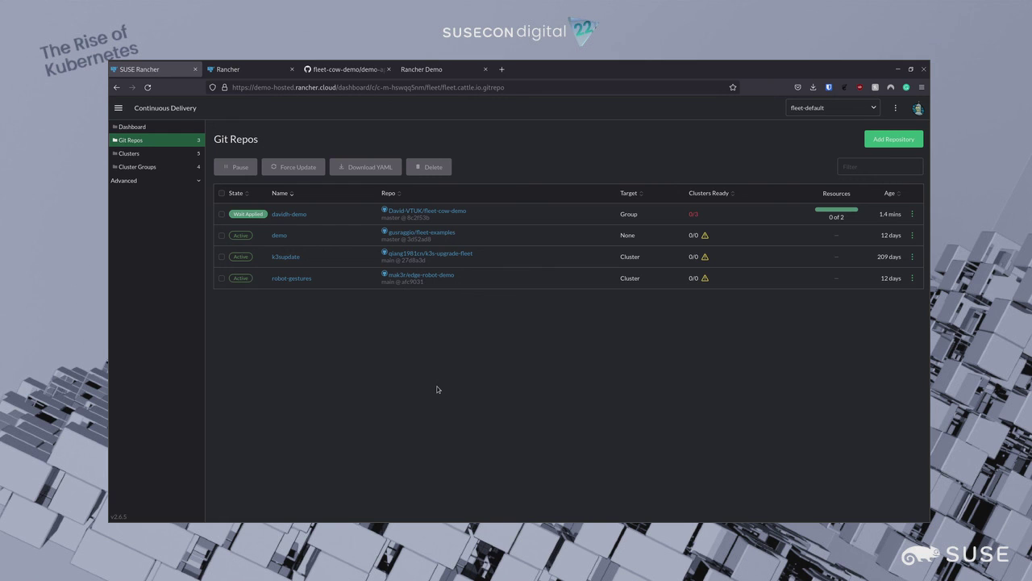
pyautogui.click(300, 215)
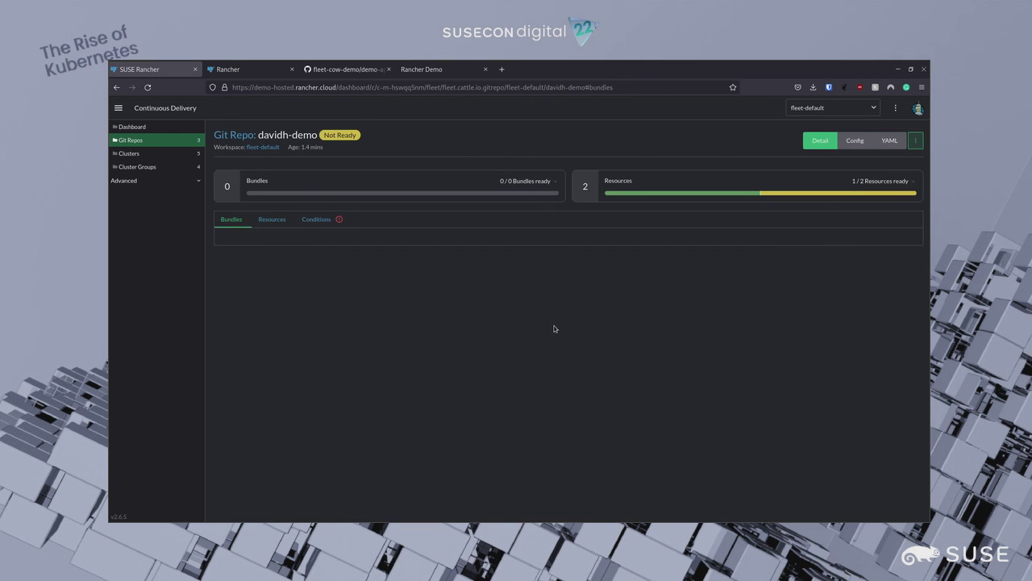
pyautogui.click(273, 221)
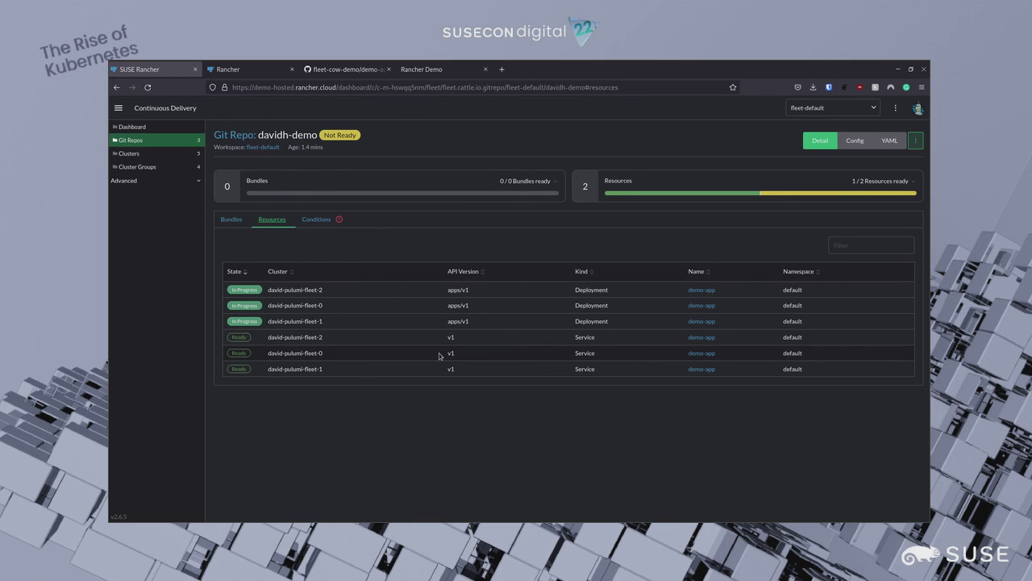
pyautogui.click(434, 71)
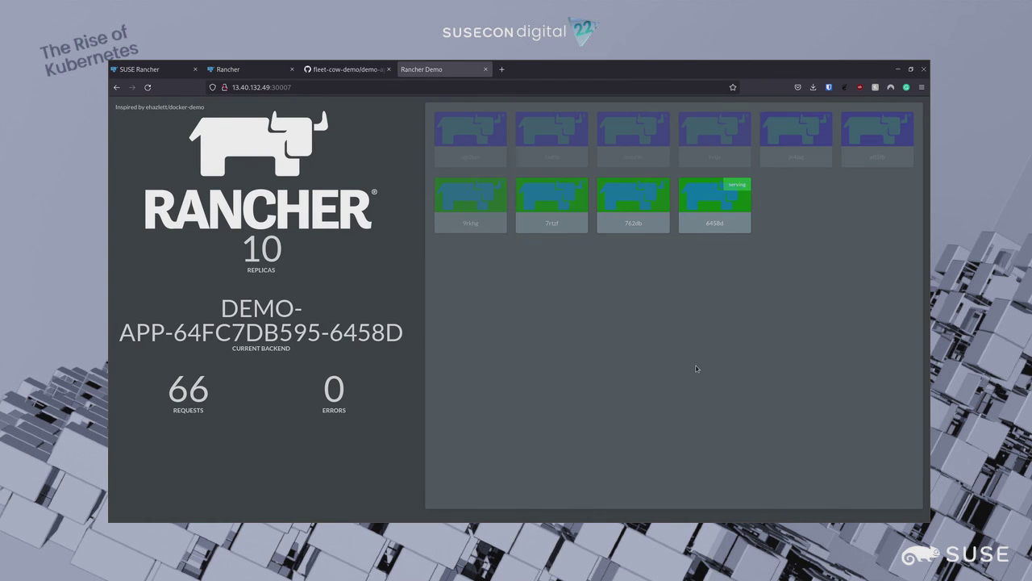